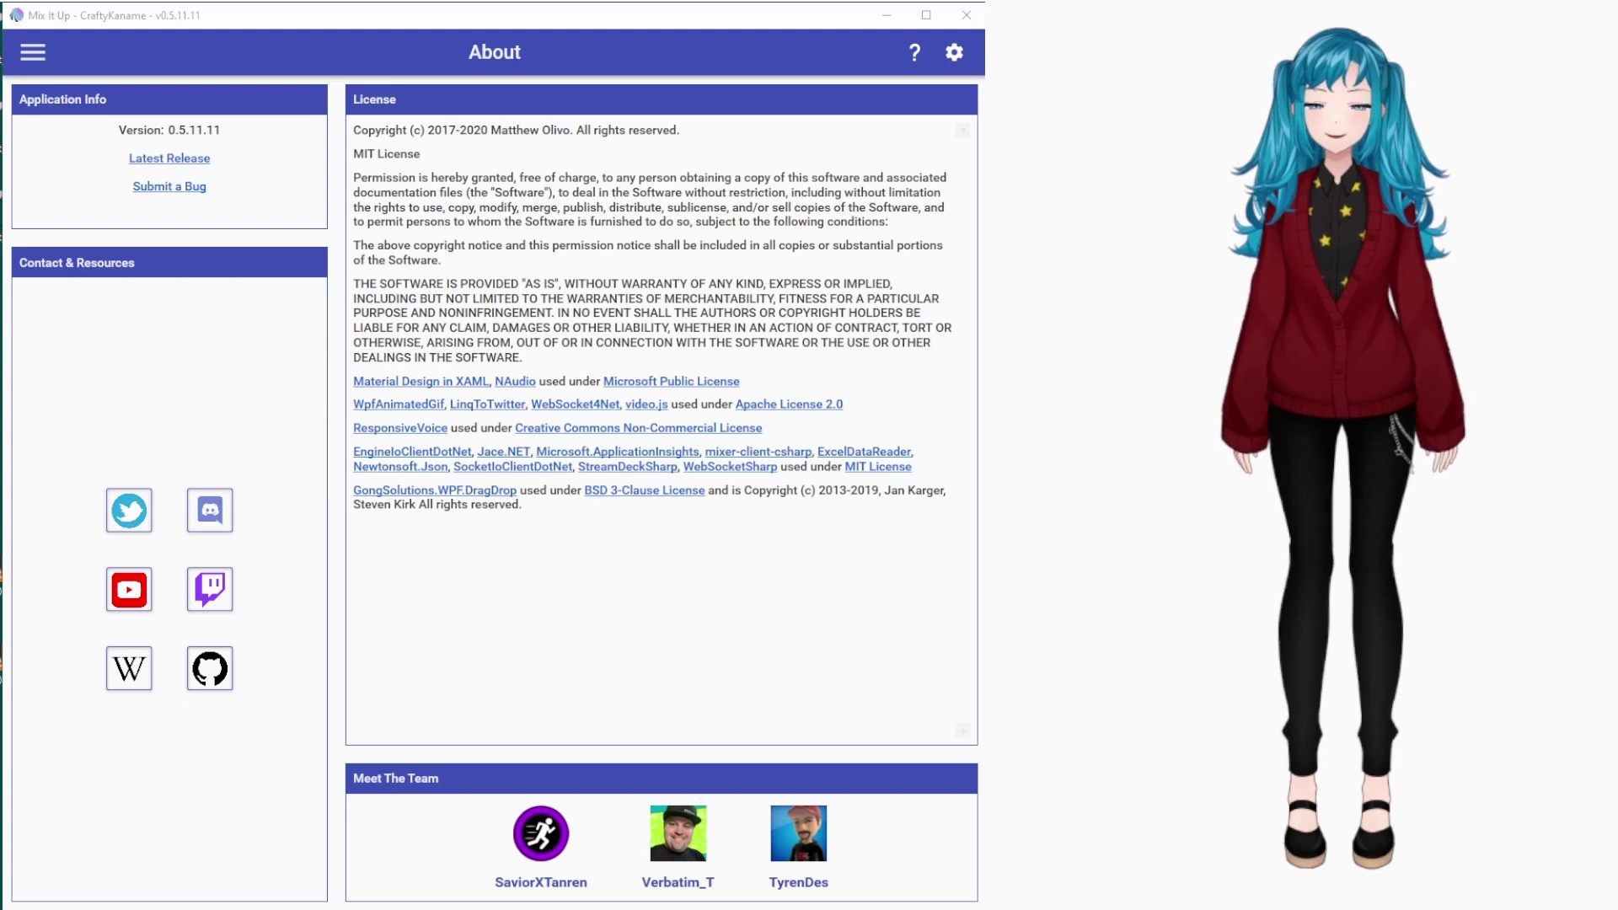
# - Disconnect the VTube Studio service and connect it again
pyautogui.click(37, 52)
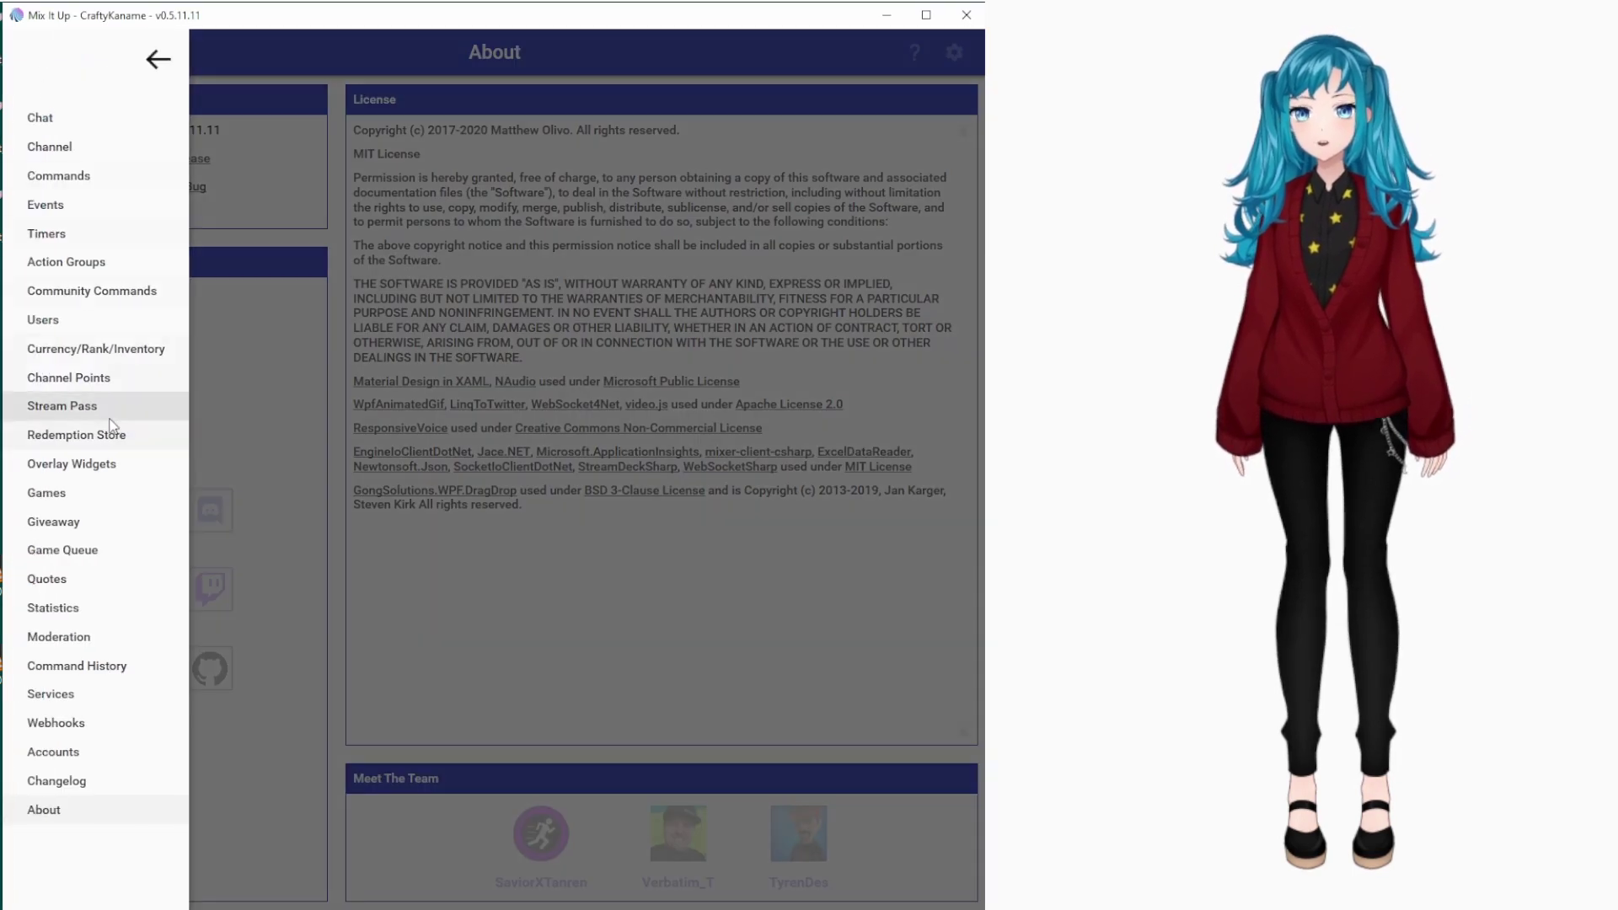
pyautogui.click(76, 700)
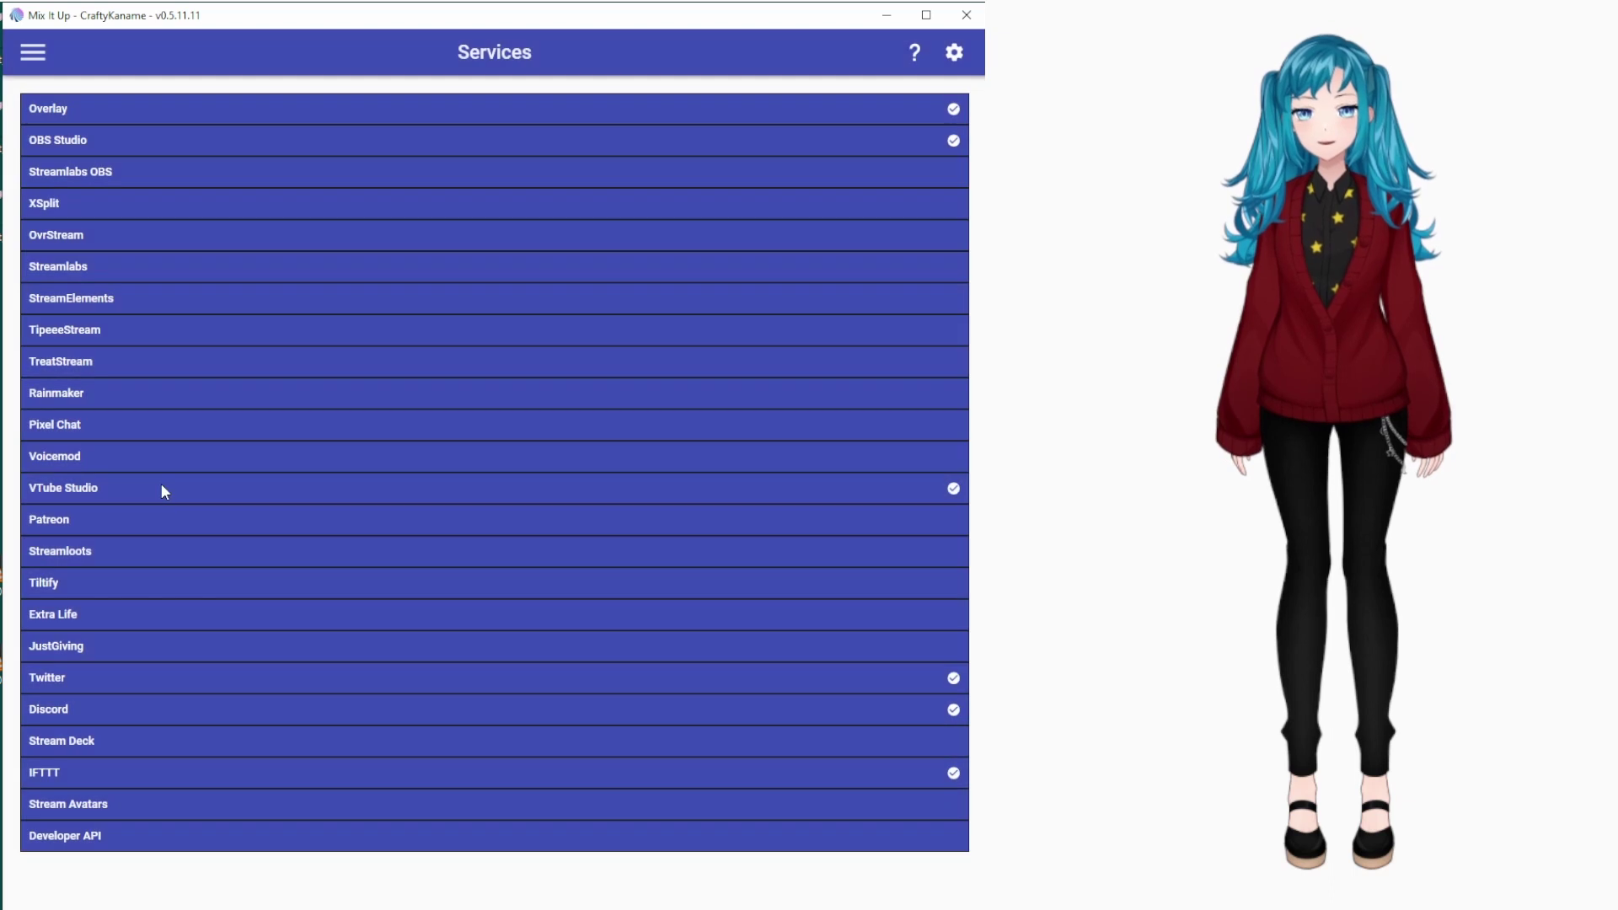
pyautogui.click(165, 488)
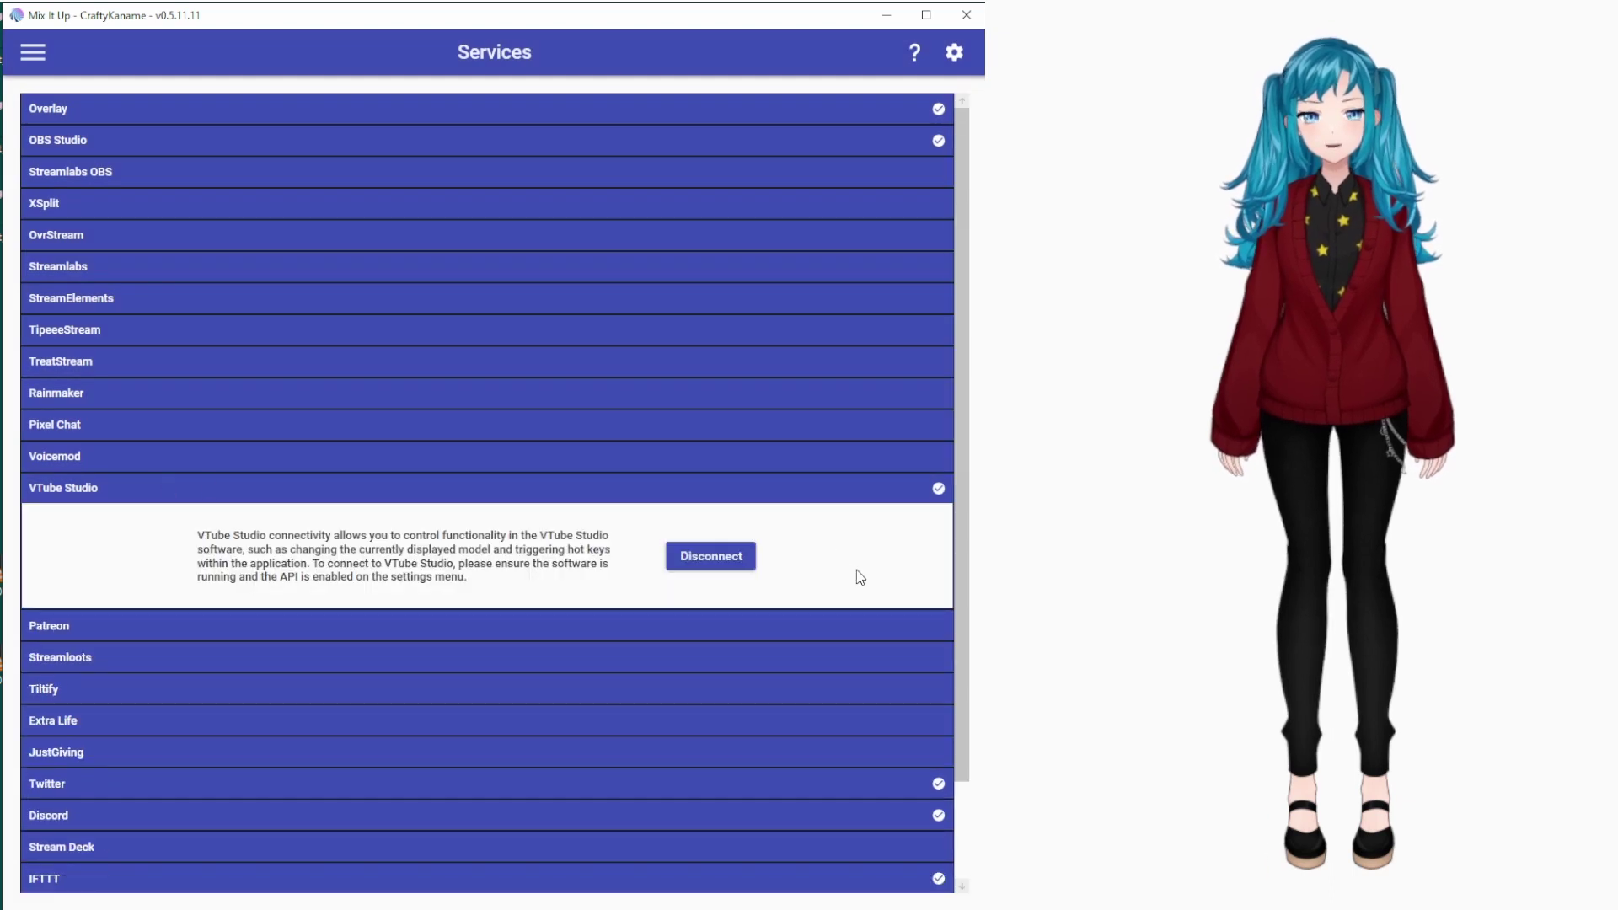
pyautogui.click(752, 561)
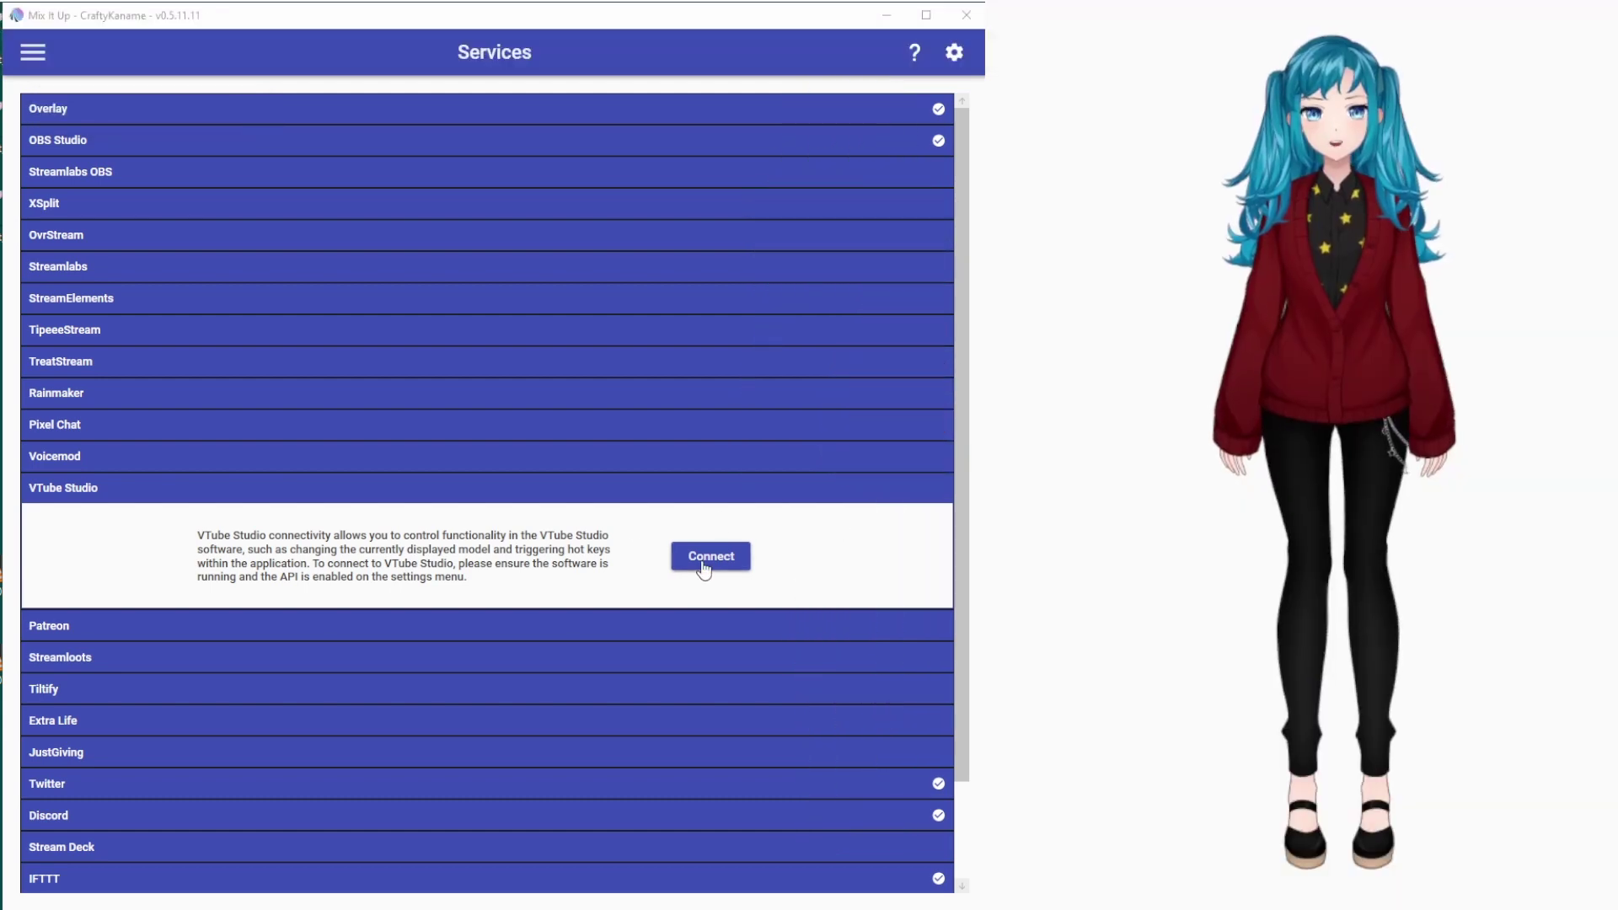
pyautogui.click(704, 569)
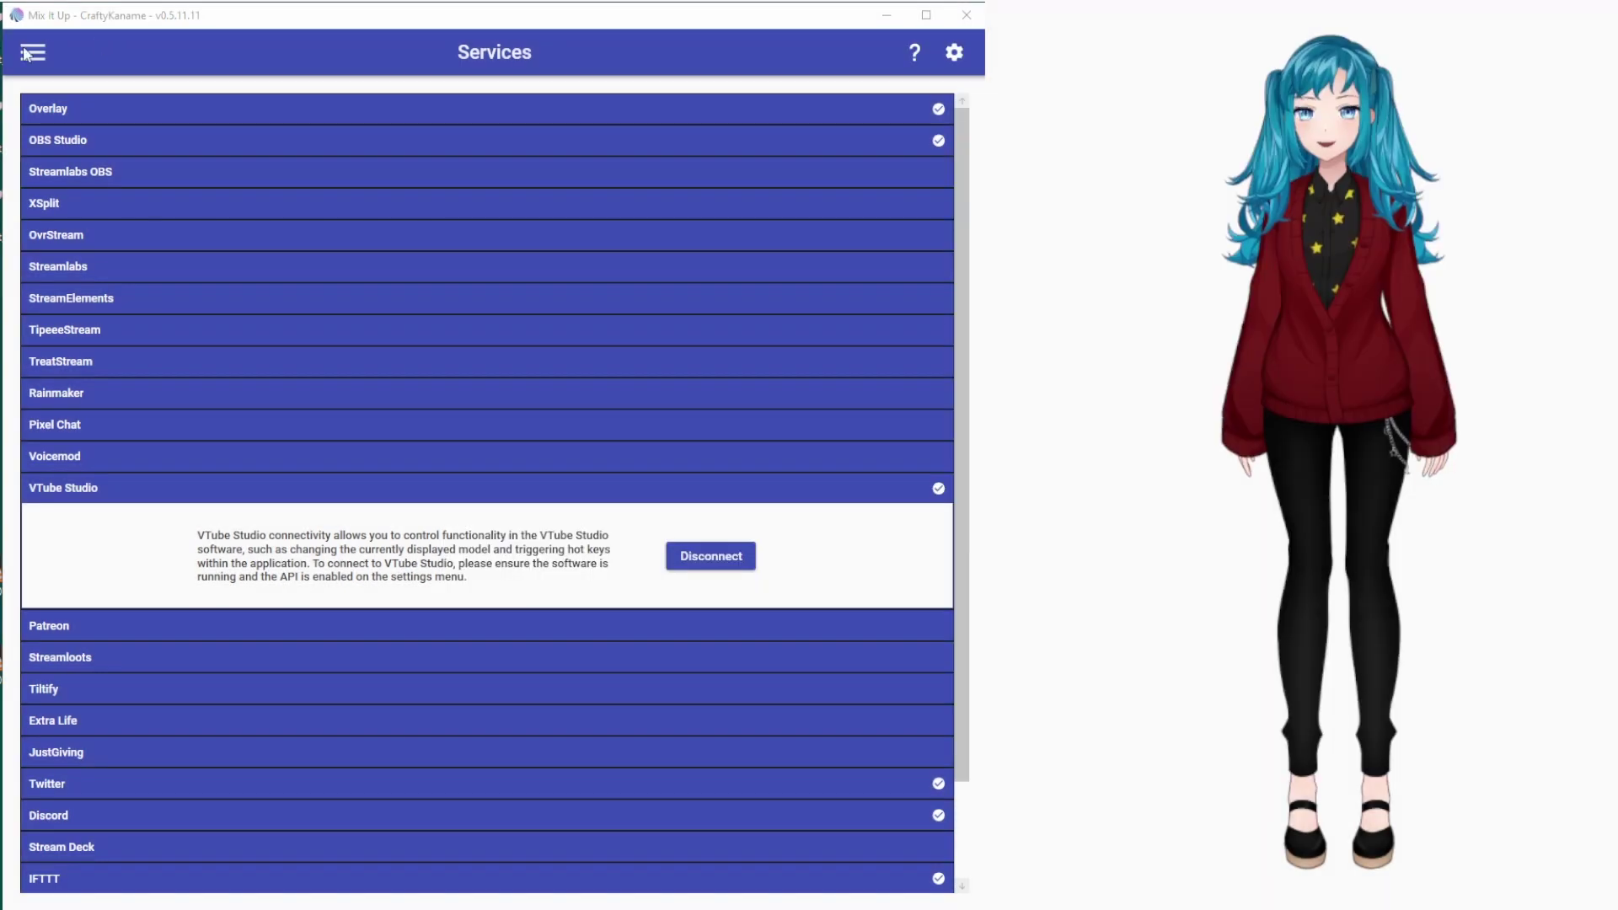
# - Create a new channel point reward named "Model Swap!!"
pyautogui.click(33, 52)
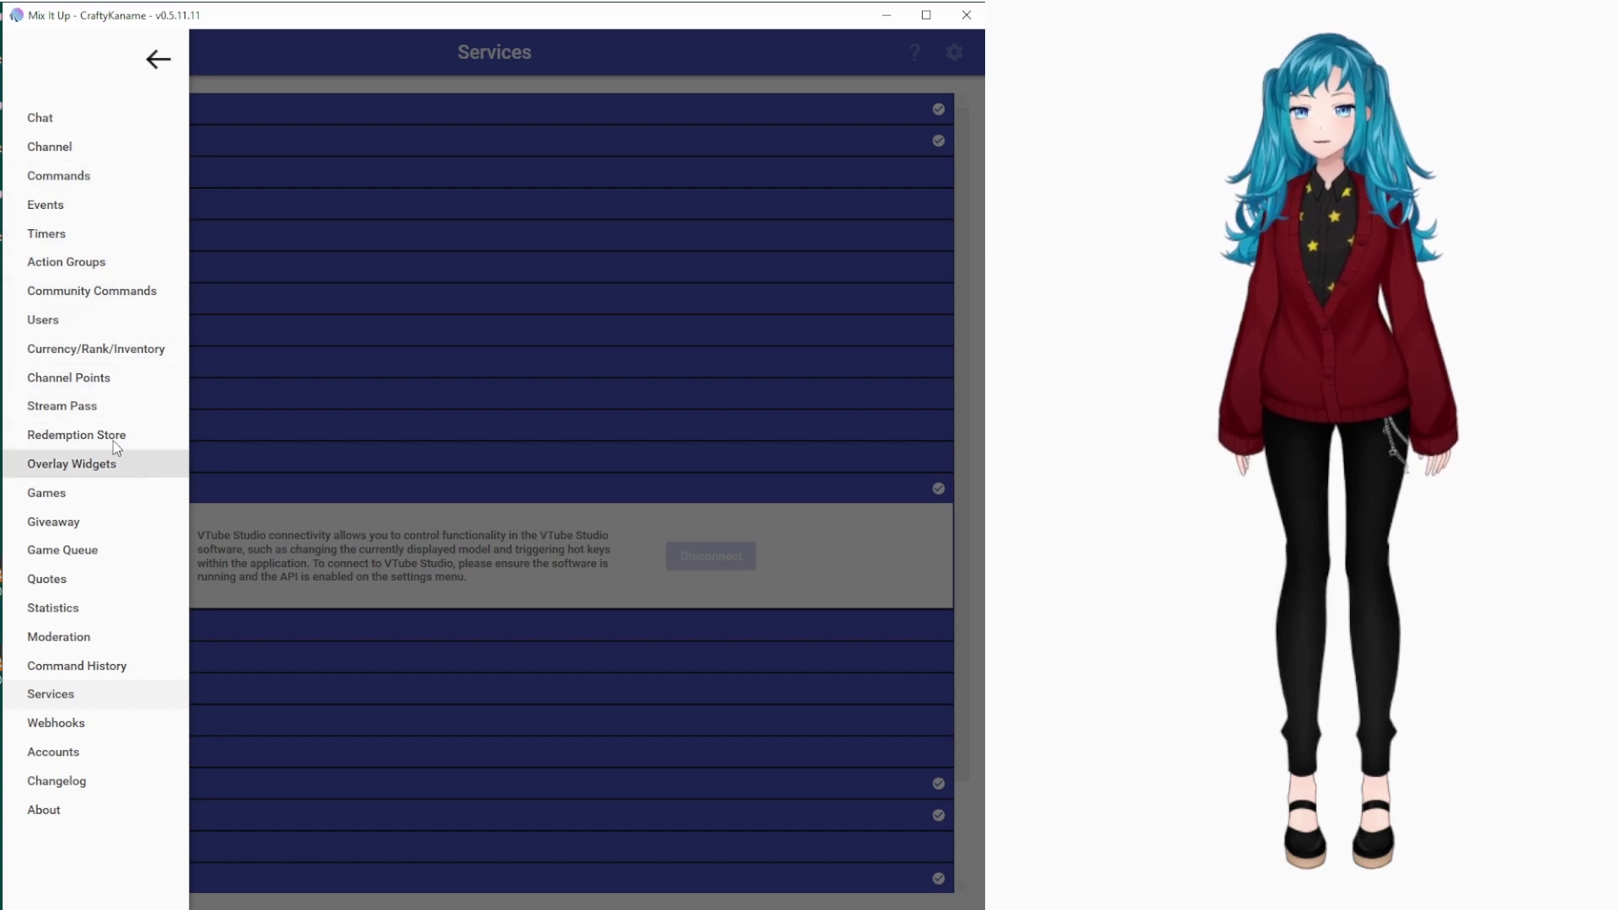
pyautogui.click(107, 383)
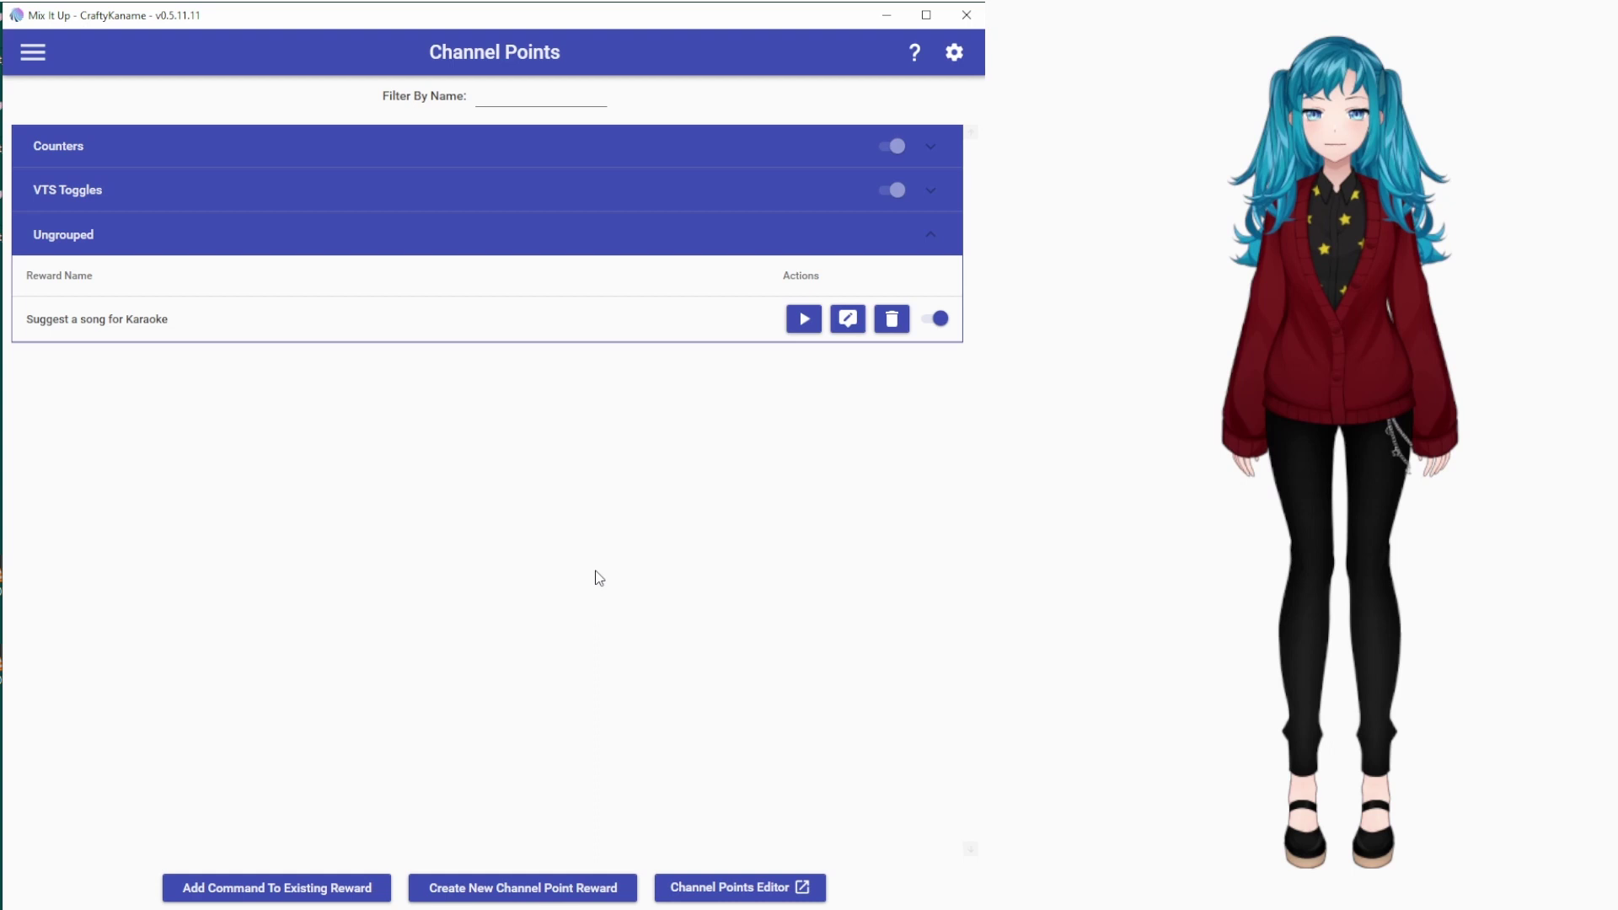
pyautogui.click(496, 888)
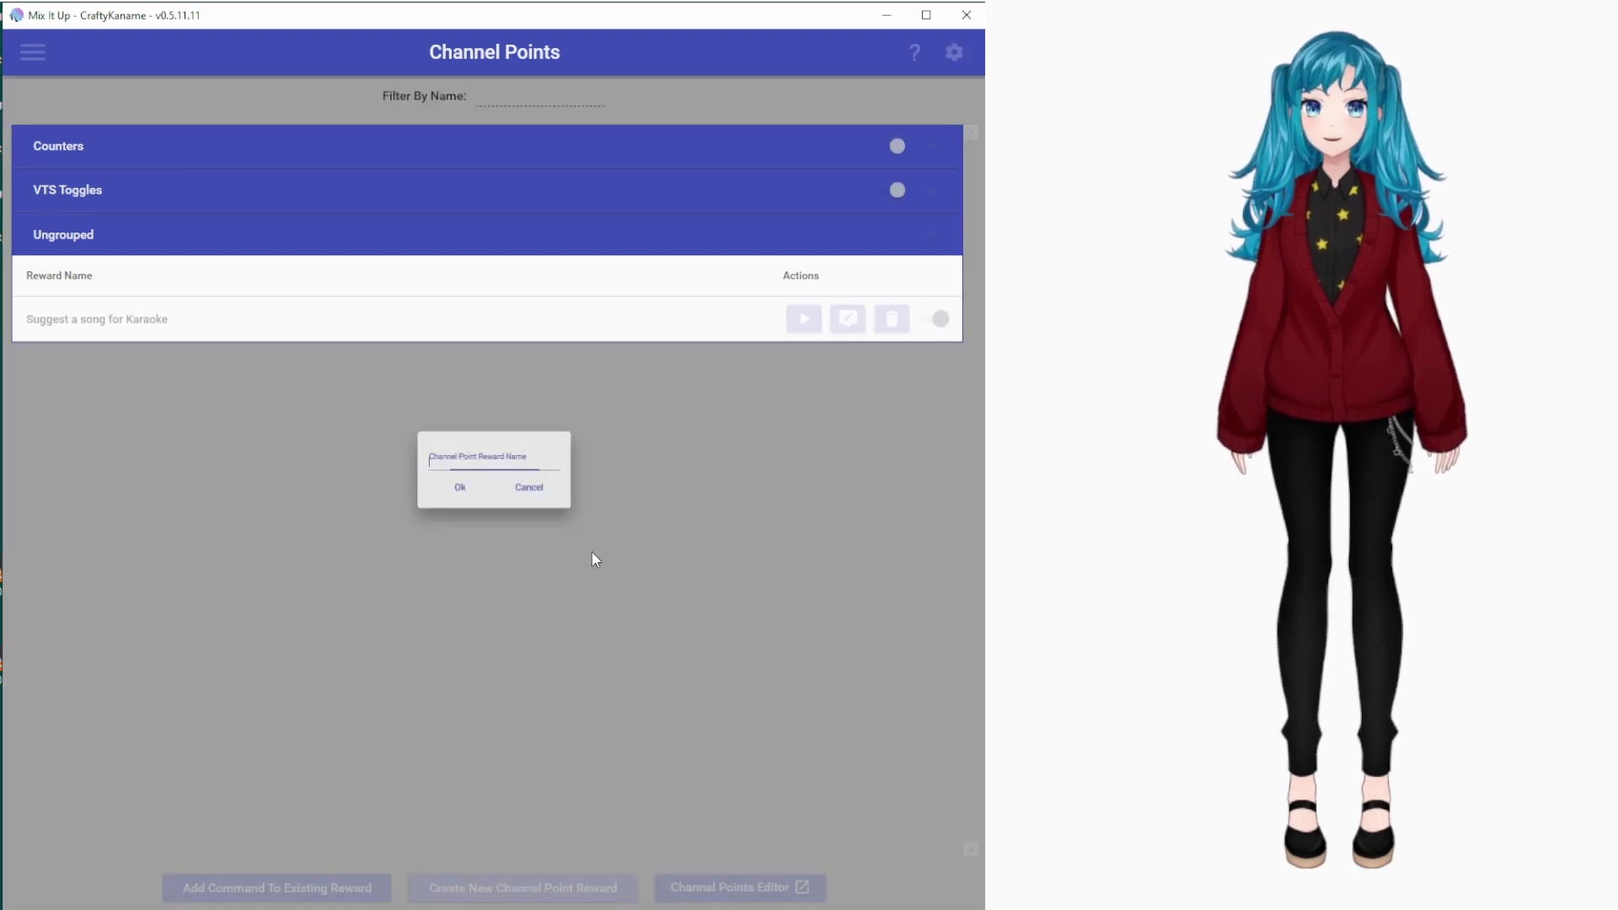
pyautogui.write('Mode')
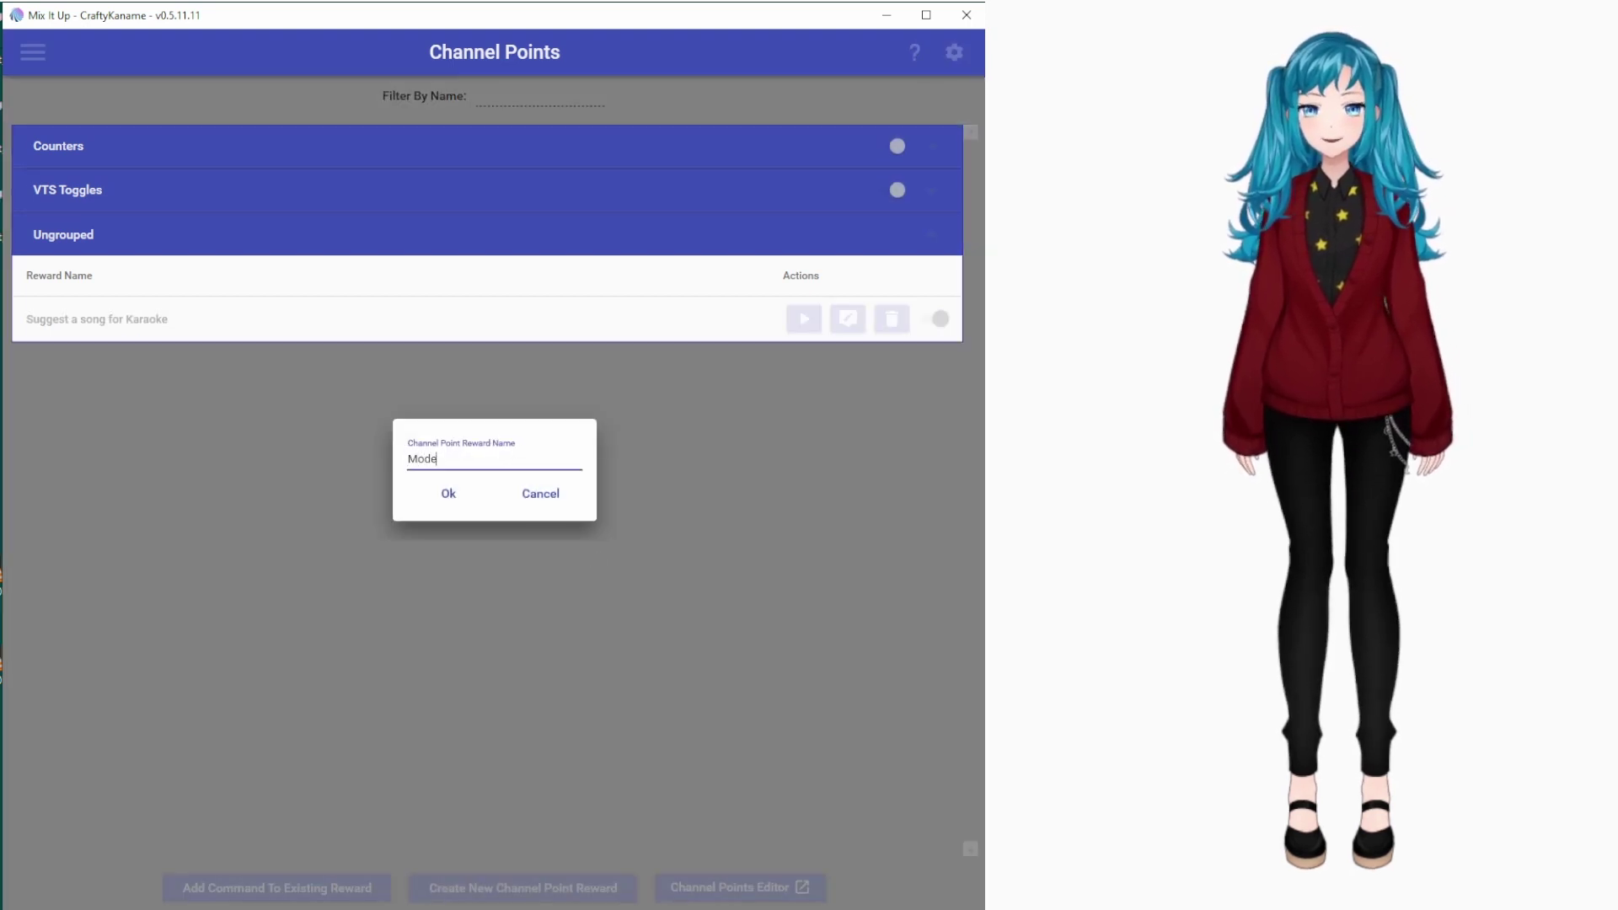
pyautogui.write('l Swap!!')
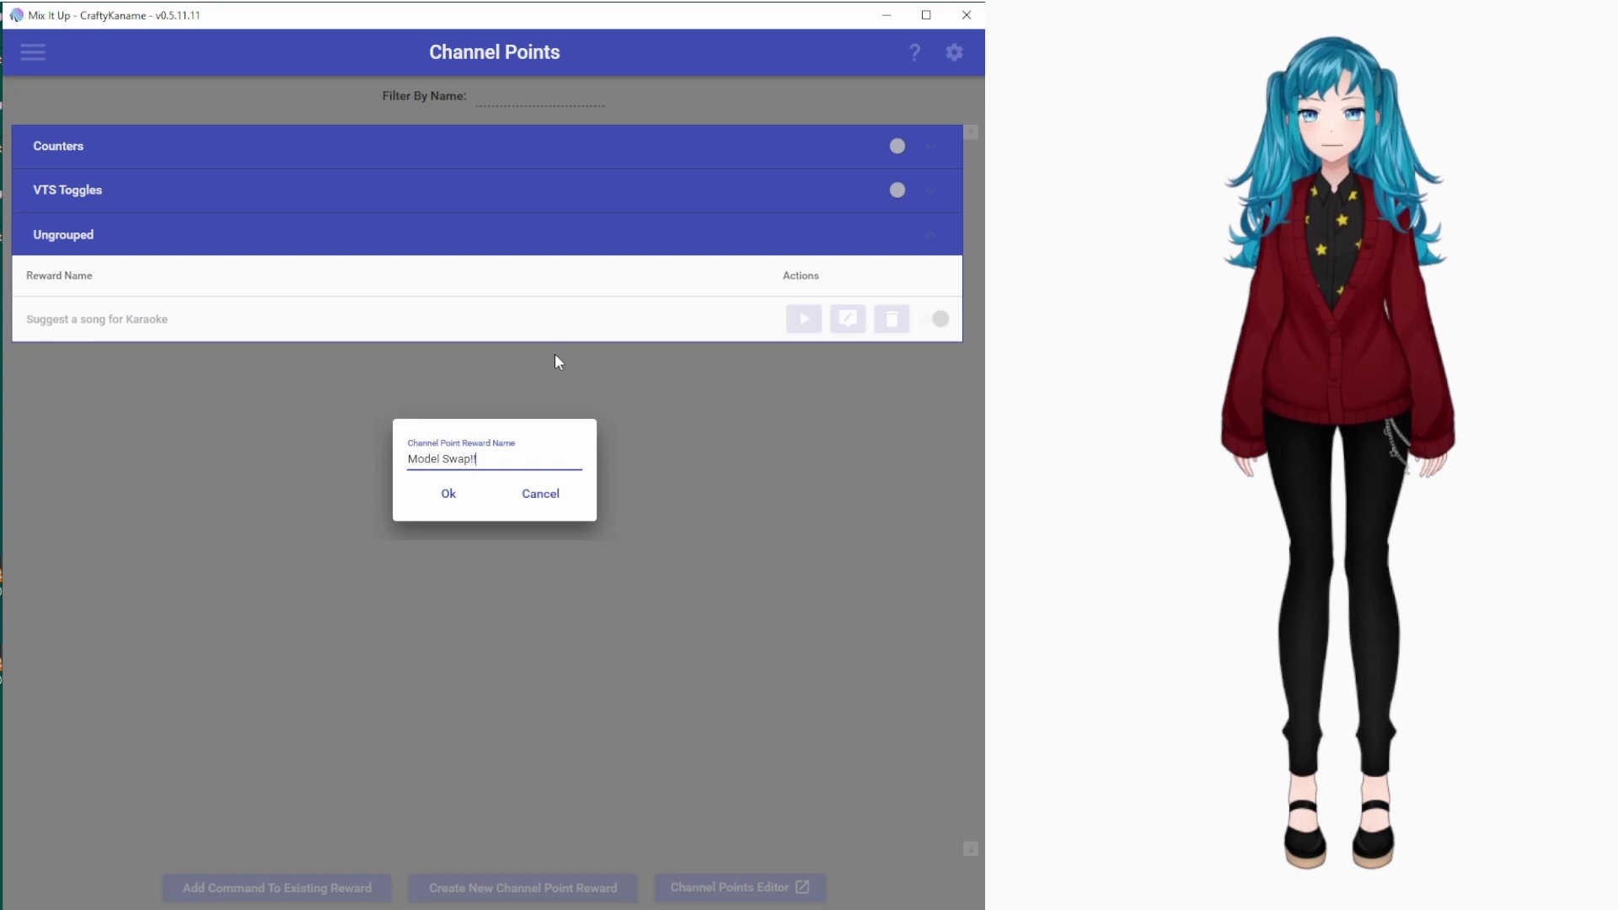
pyautogui.click(425, 499)
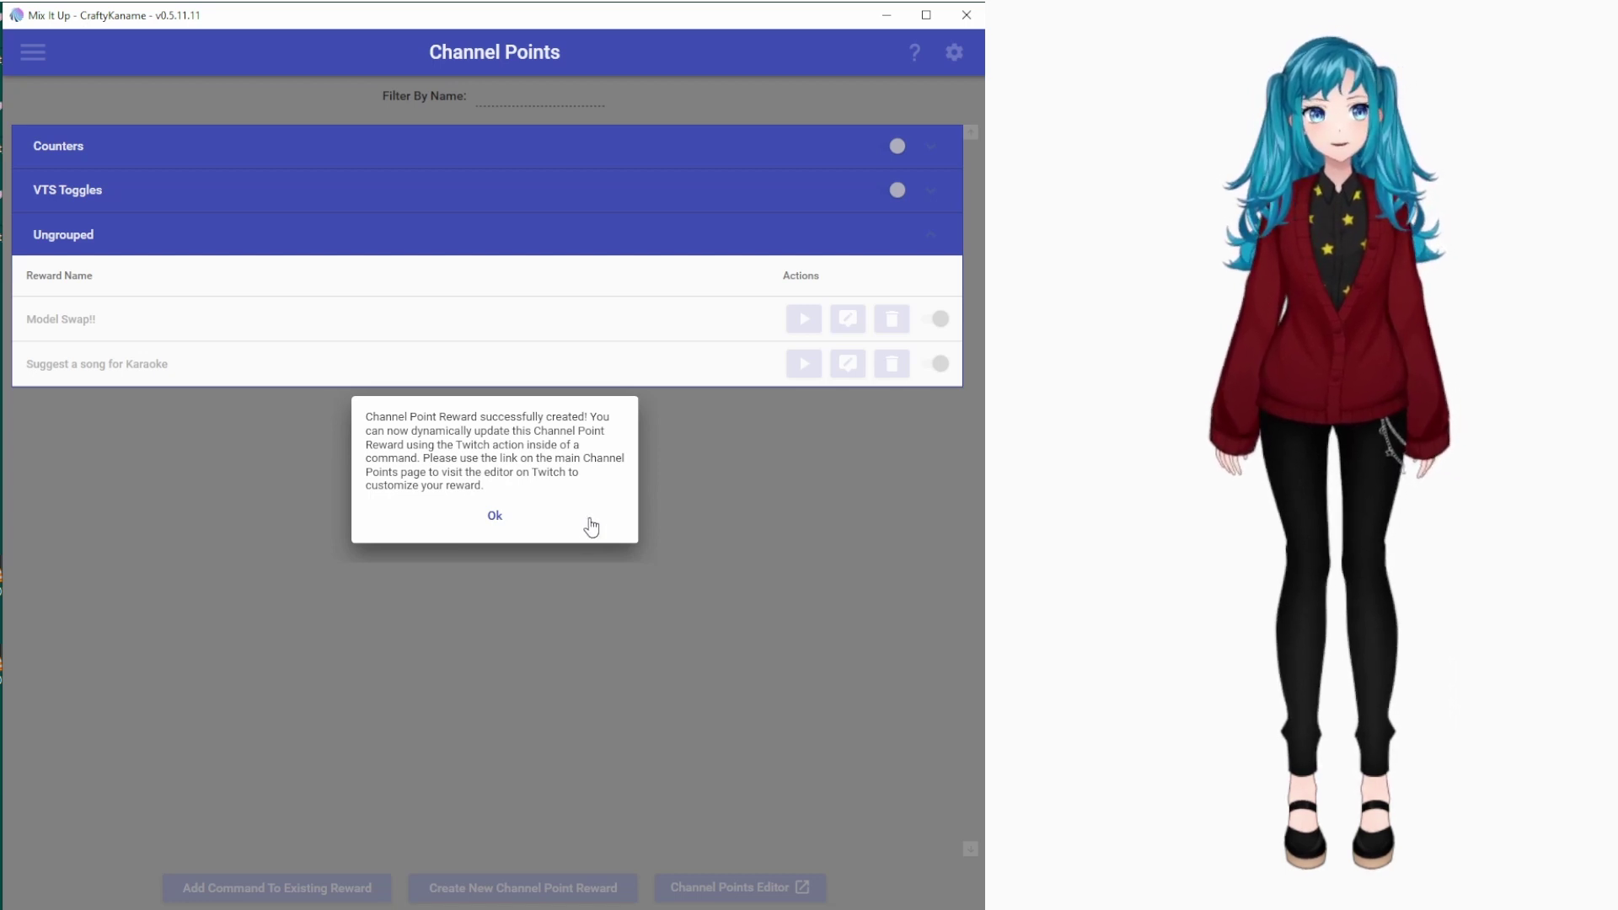
pyautogui.press('Return')
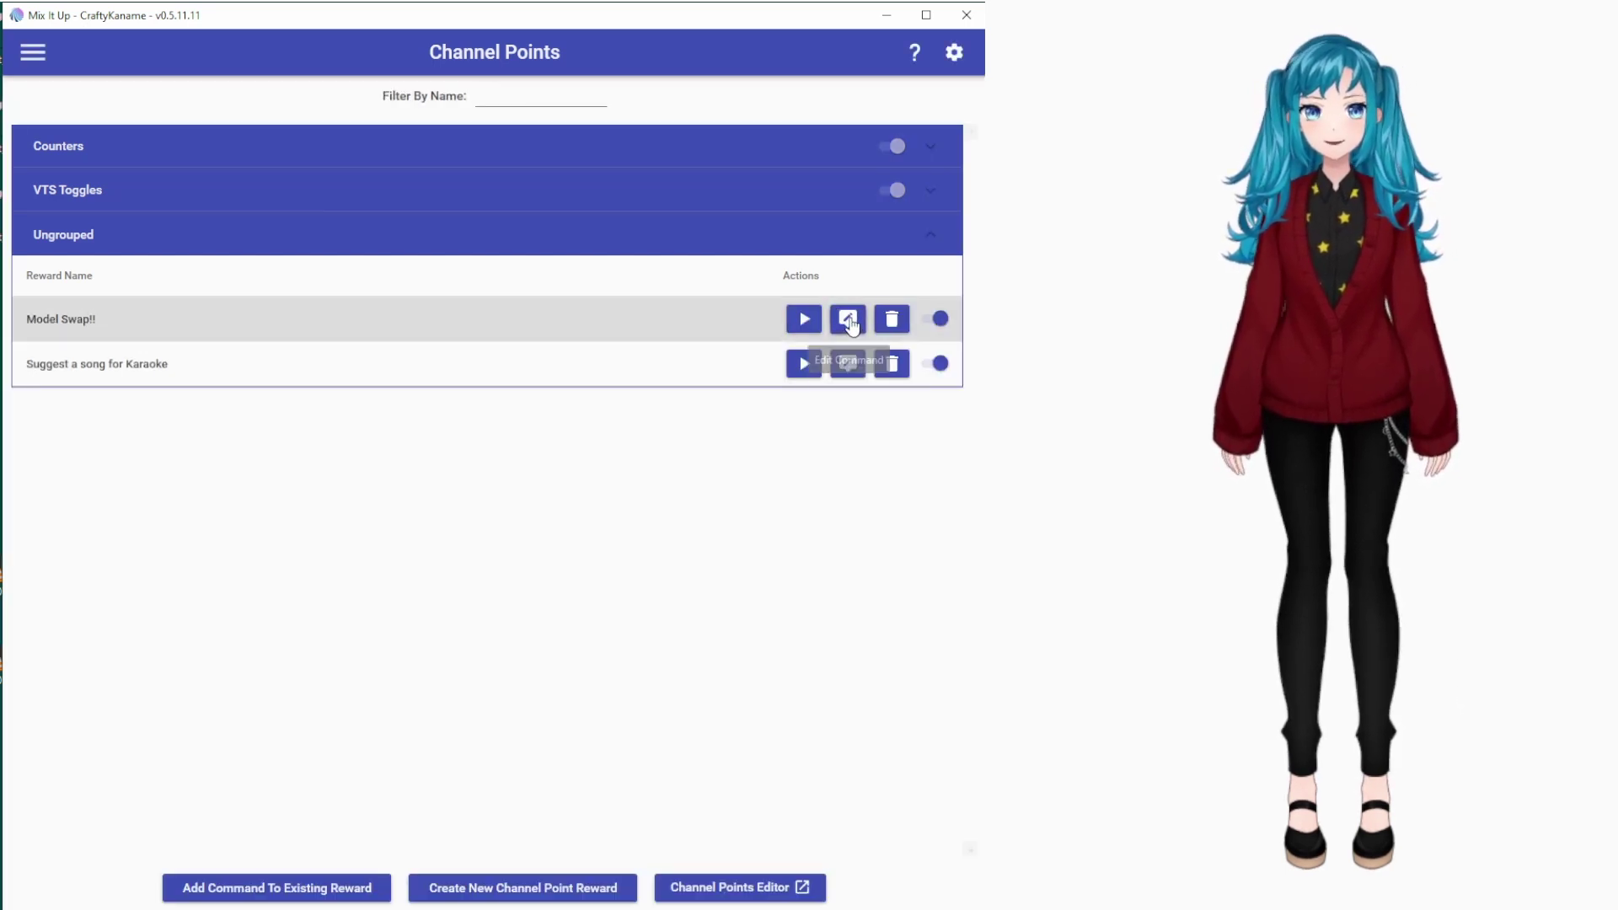
# - Edit the Model Swap!! reward's command and add a VTube Studio action to it
pyautogui.click(849, 322)
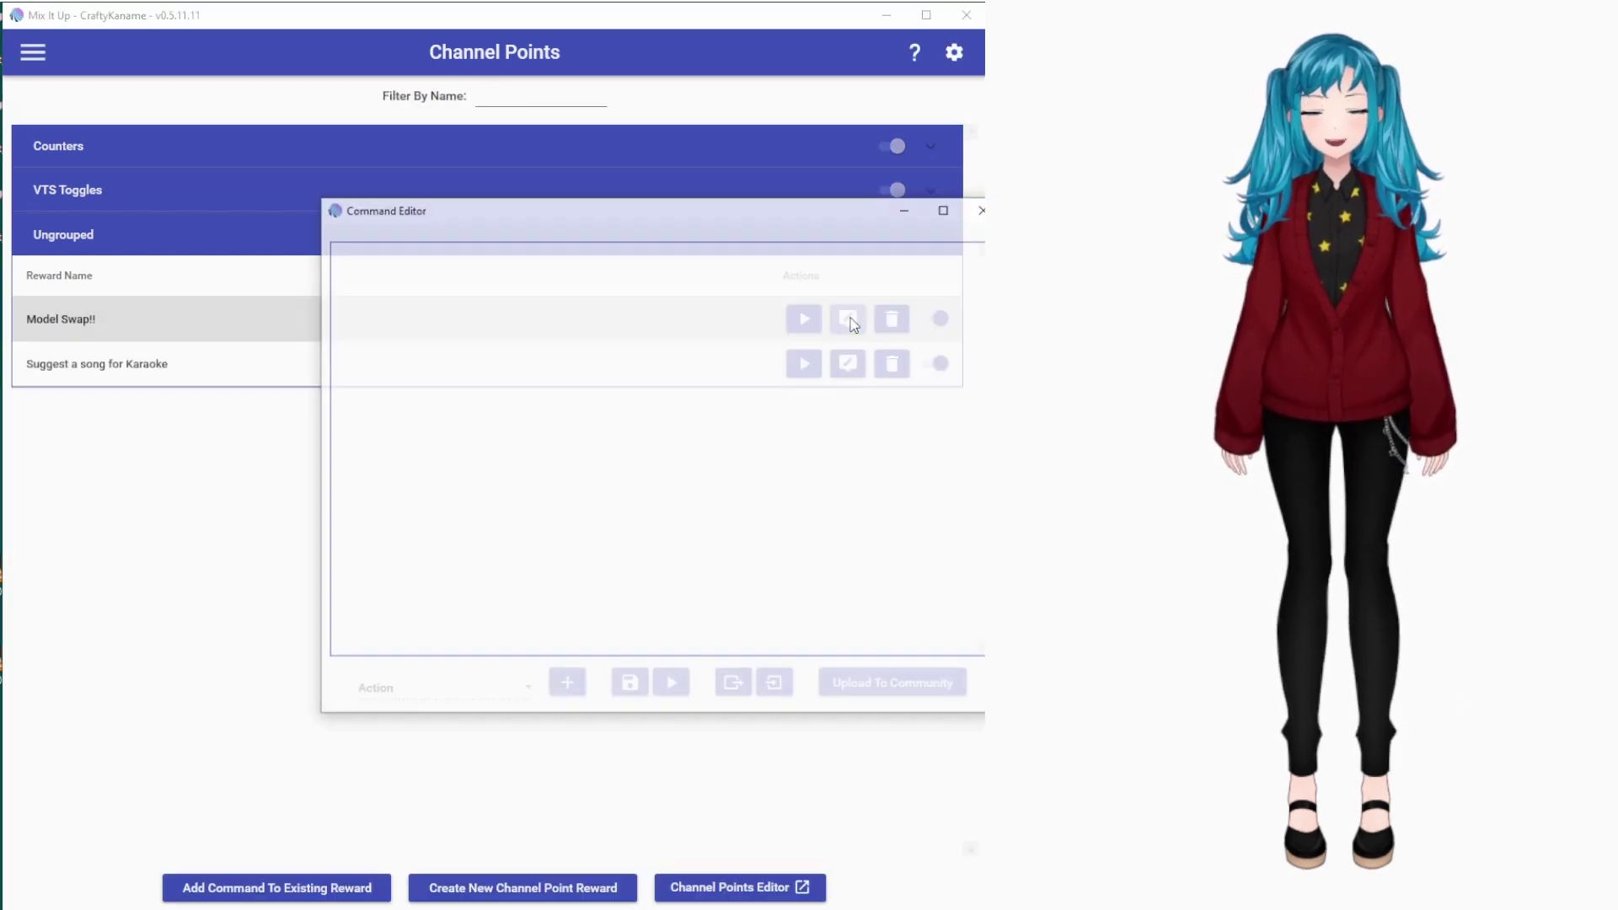
pyautogui.click(508, 704)
pyautogui.scroll(-6, 485, 589)
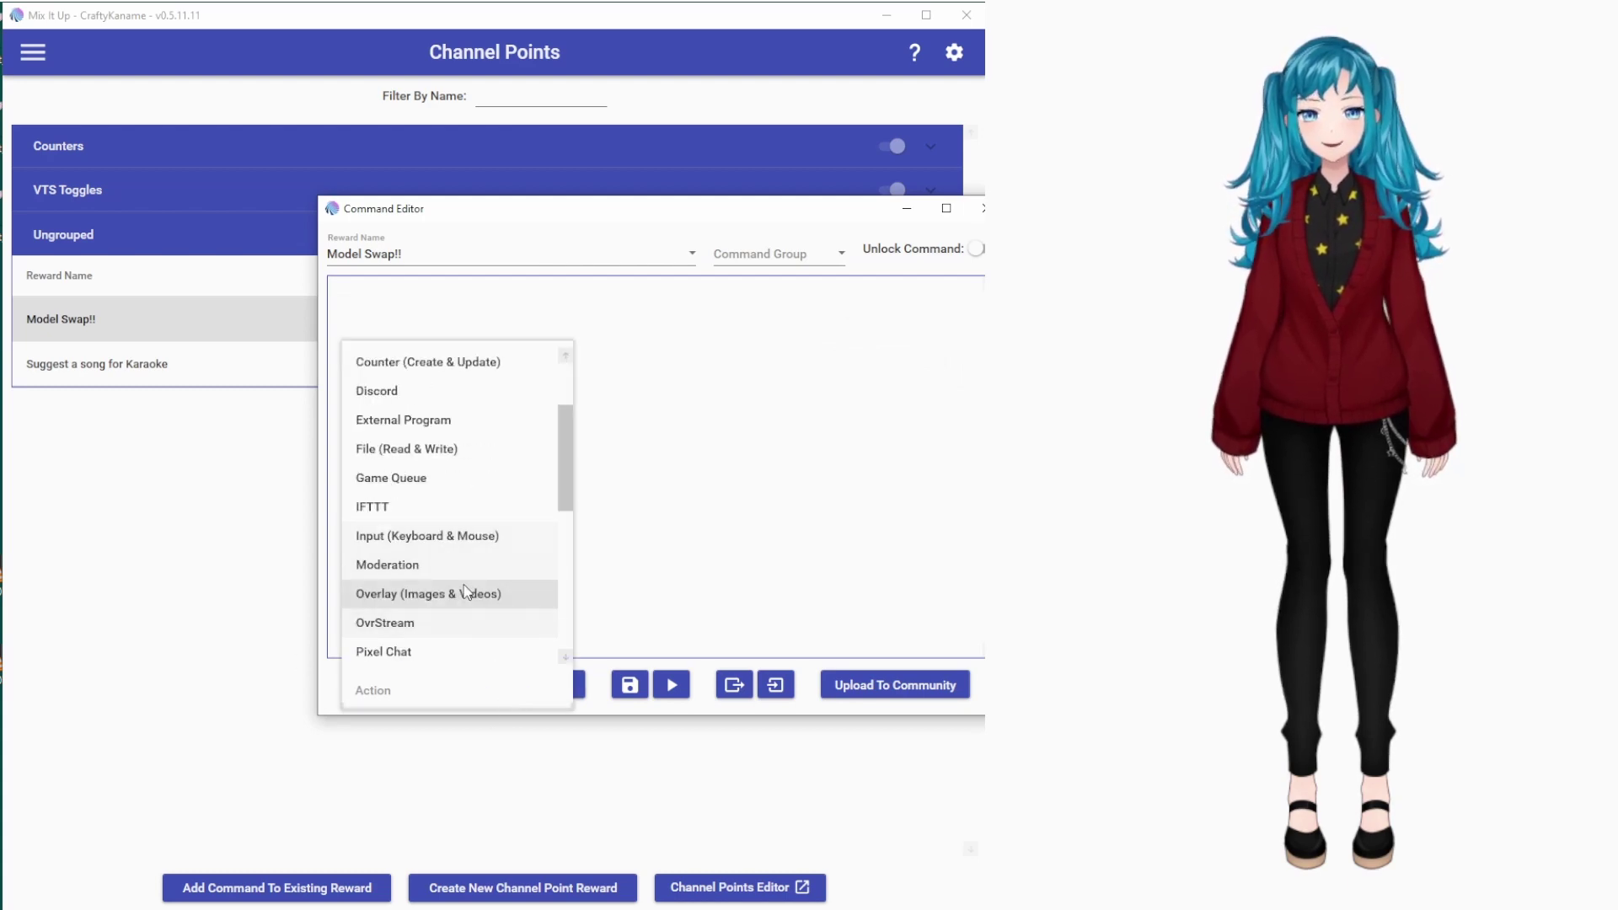
pyautogui.click(463, 566)
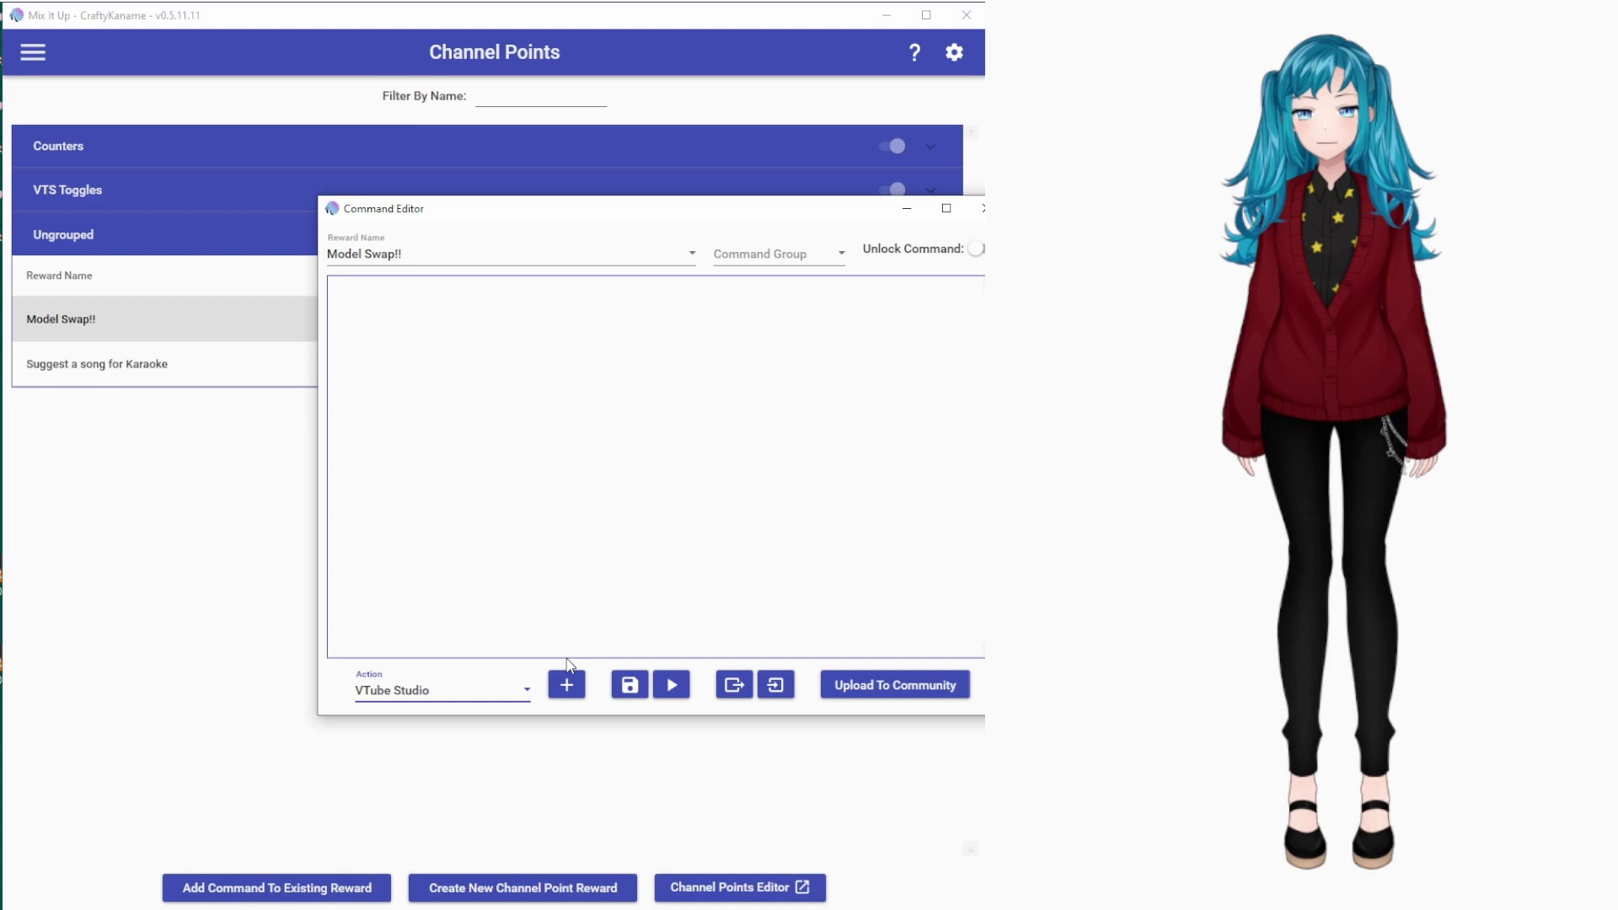
pyautogui.click(566, 687)
# - Set the VTube Studio action to Load Model with the Wanko model and save the command
pyautogui.click(927, 360)
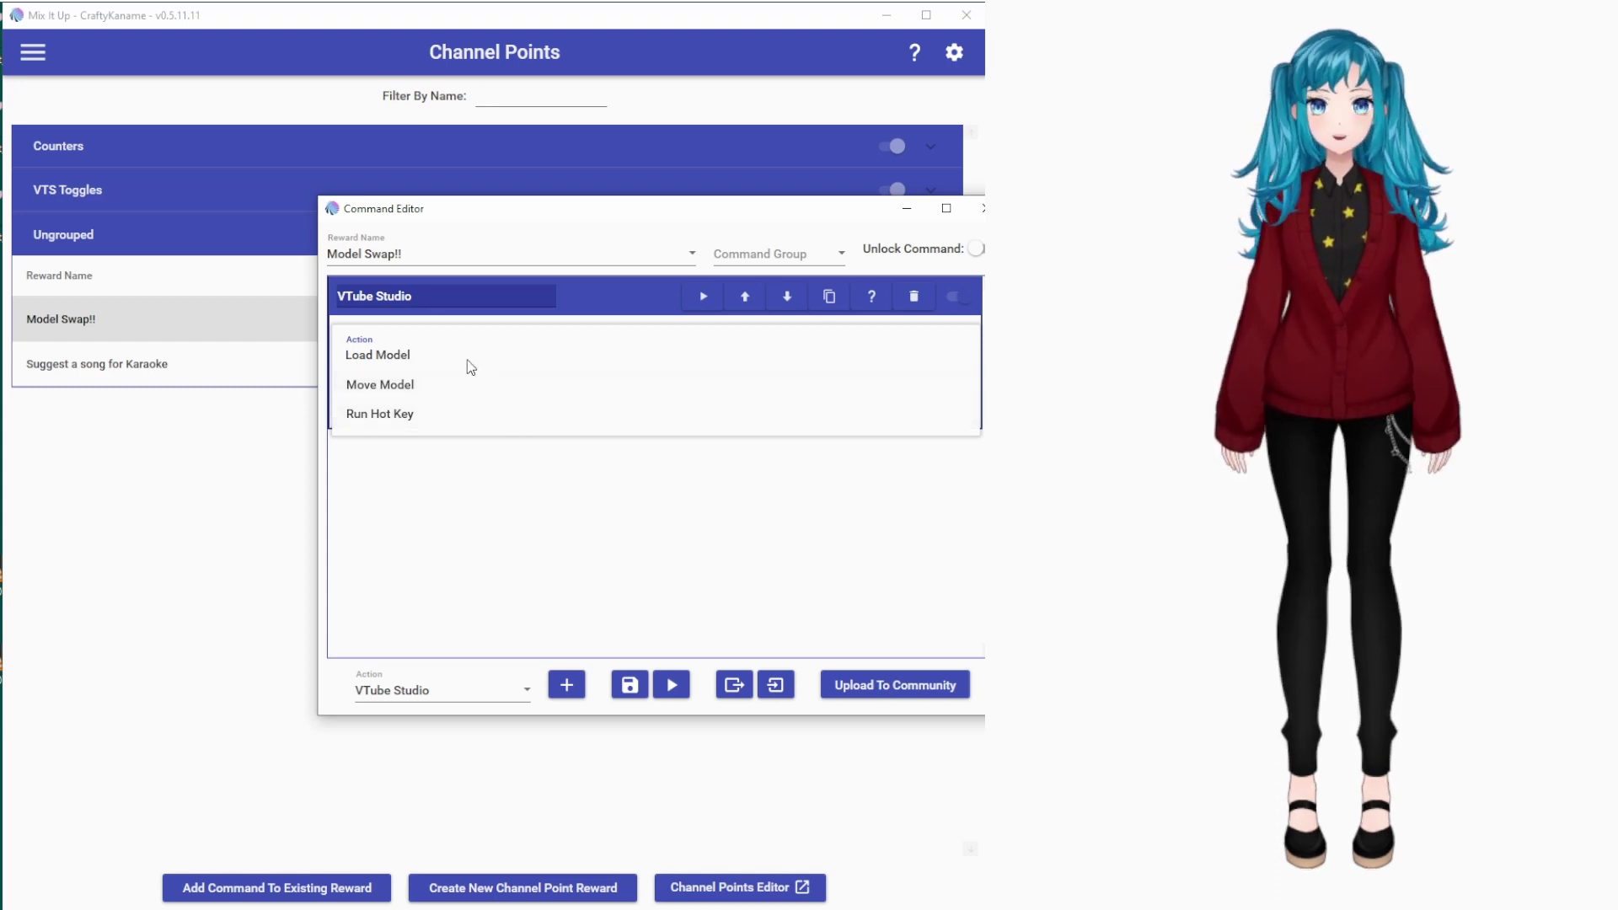
pyautogui.click(375, 357)
pyautogui.click(397, 355)
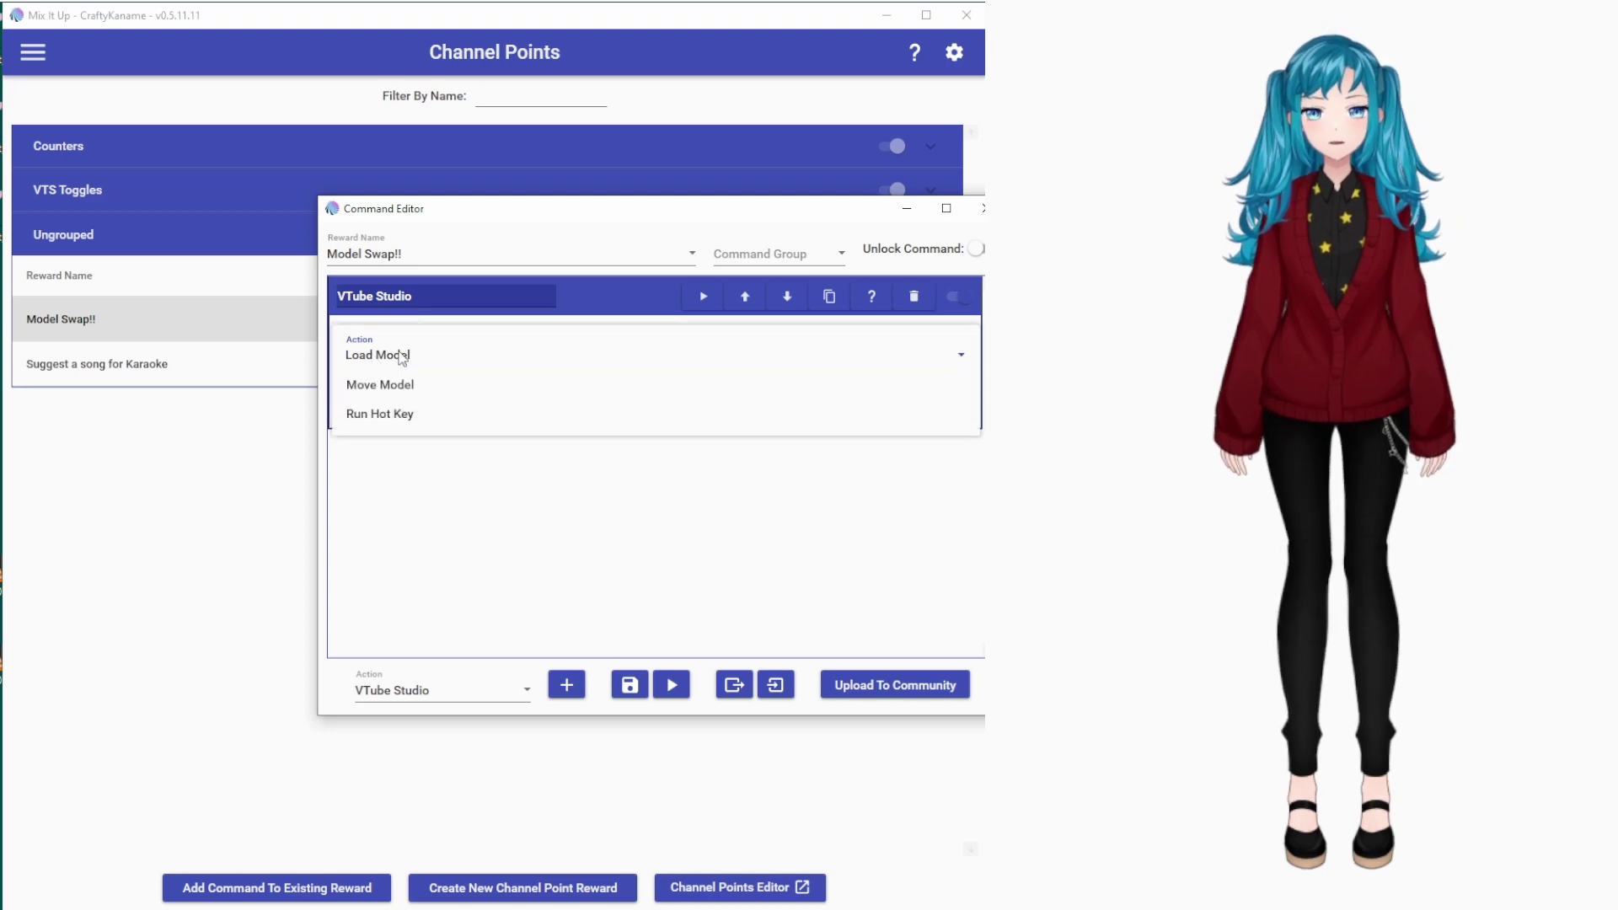
pyautogui.click(398, 356)
pyautogui.click(631, 406)
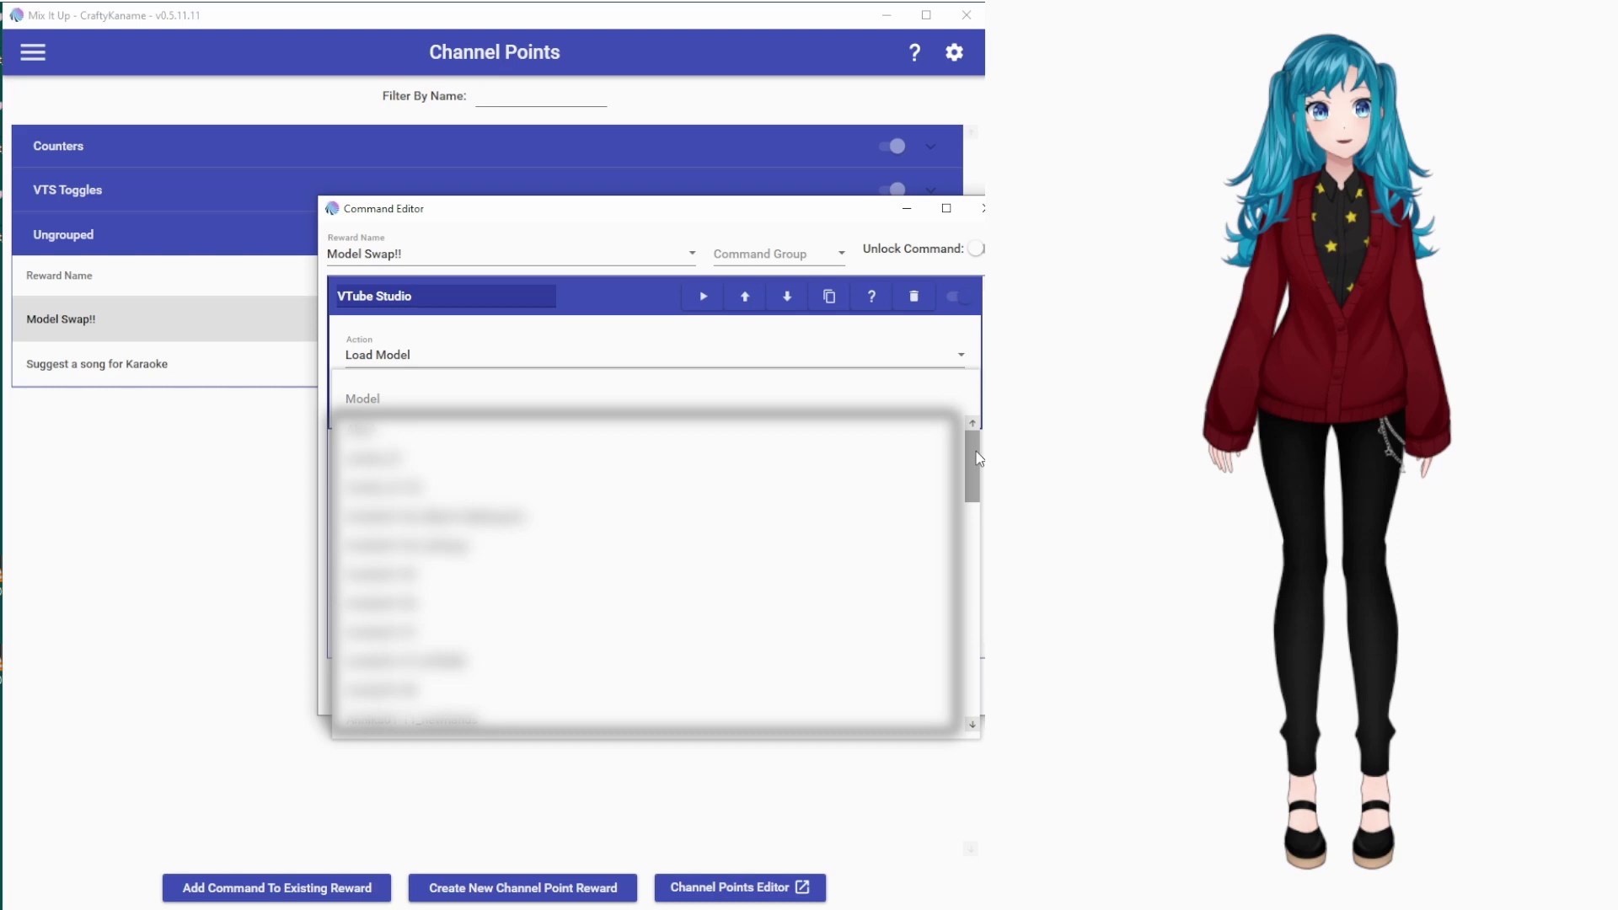
pyautogui.scroll(-5, 973, 457)
pyautogui.click(345, 674)
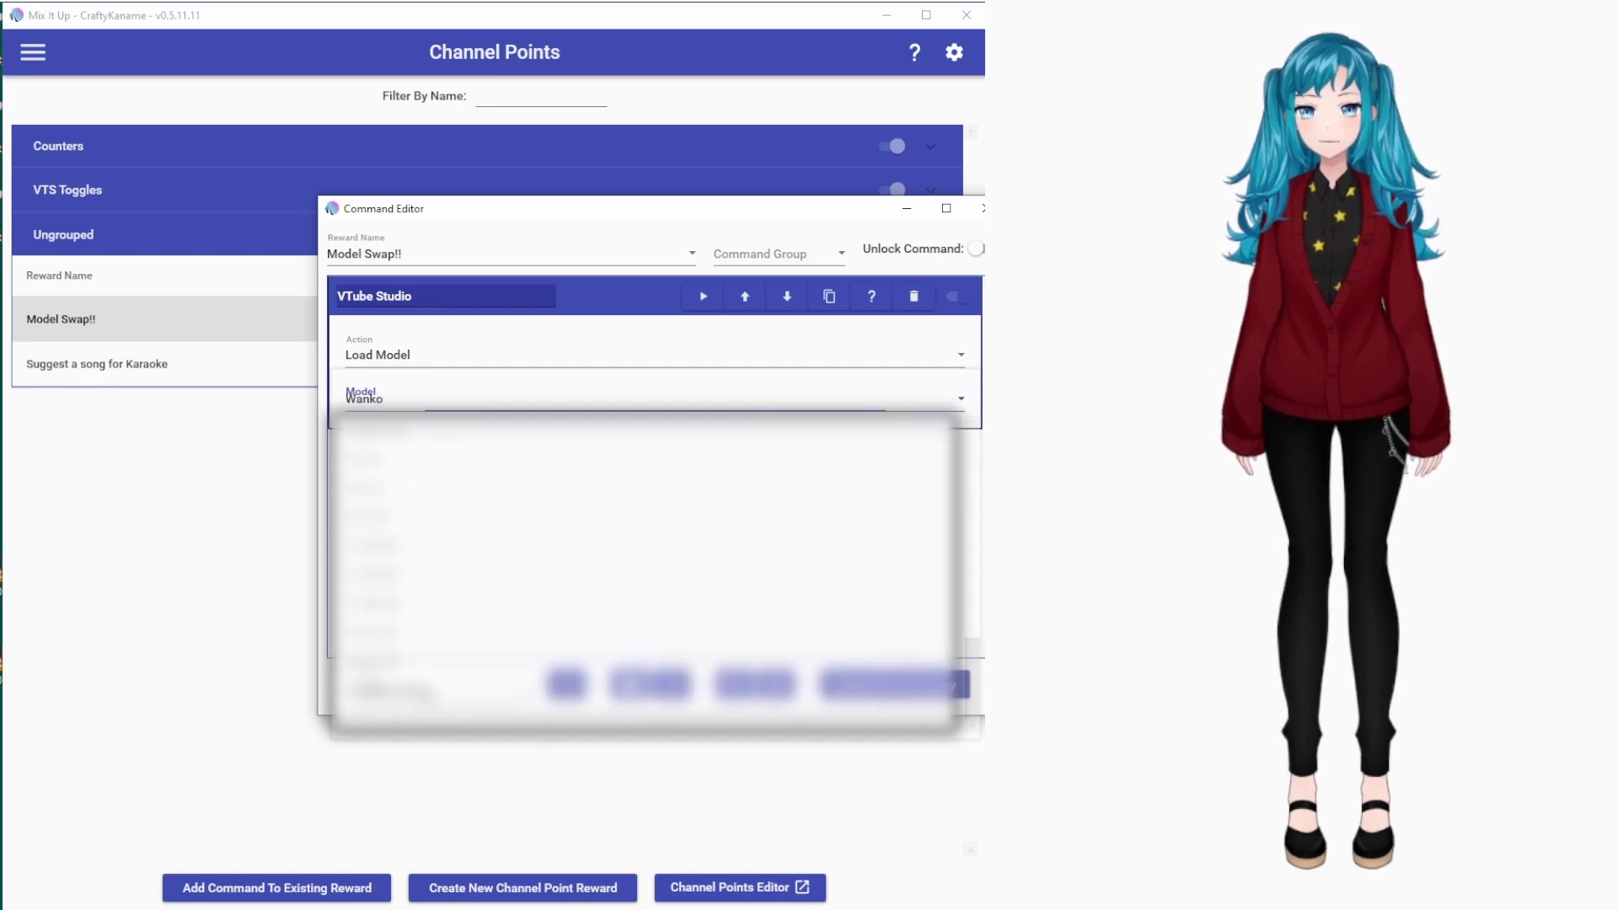
pyautogui.click(630, 686)
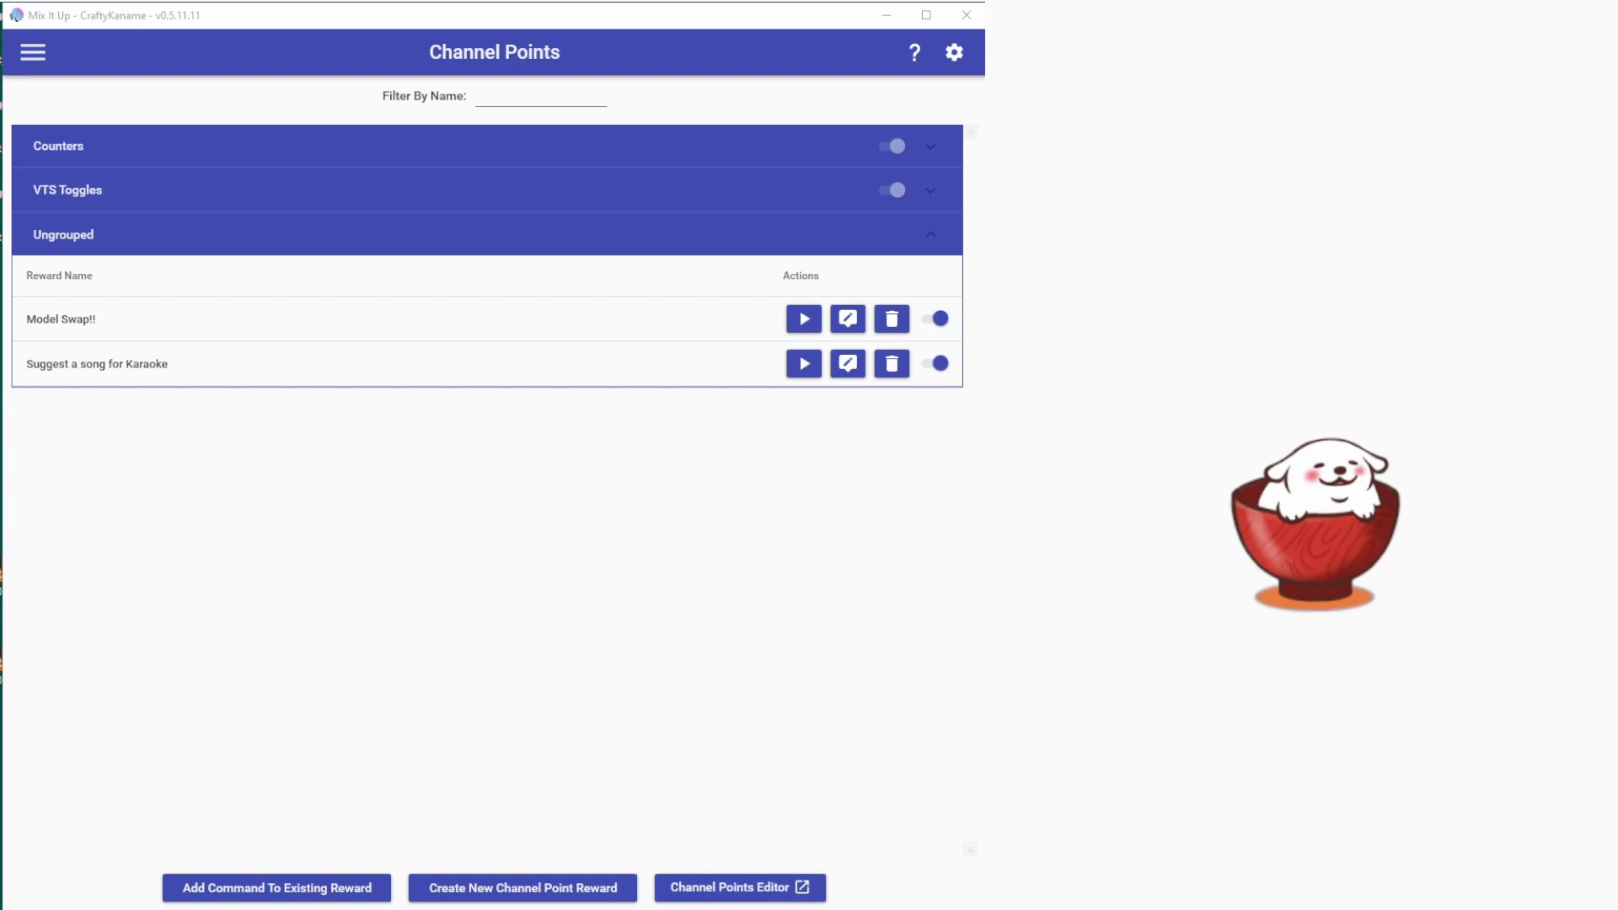
# - Reopen the Model Swap!! command and add a Wait action of 3 seconds after the Wanko model load
pyautogui.click(337, 318)
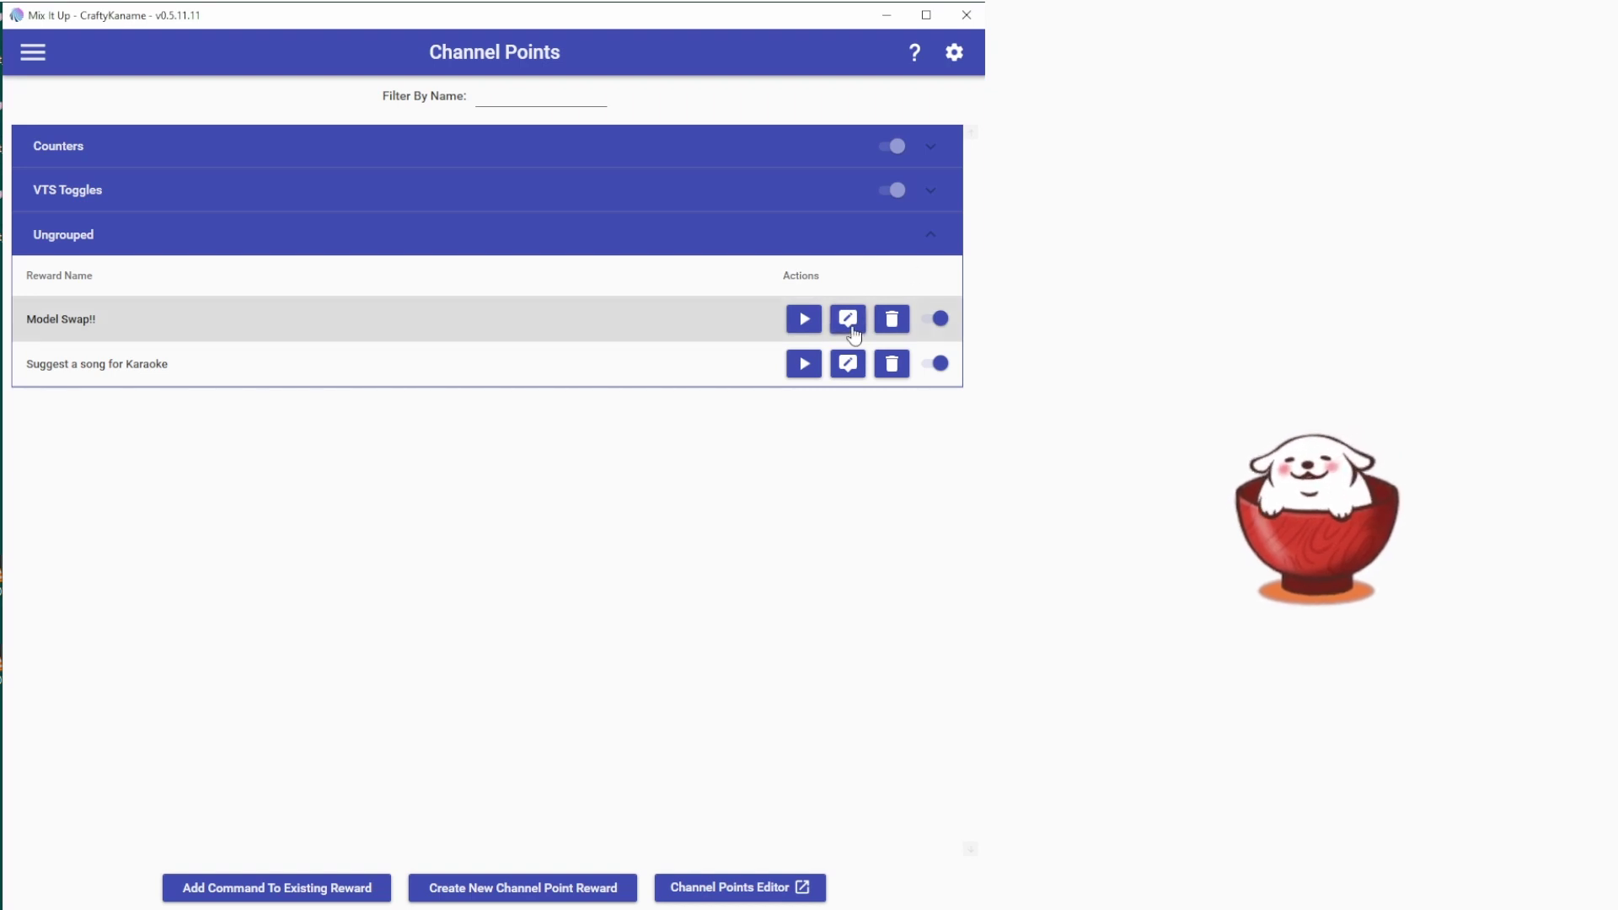
pyautogui.click(847, 363)
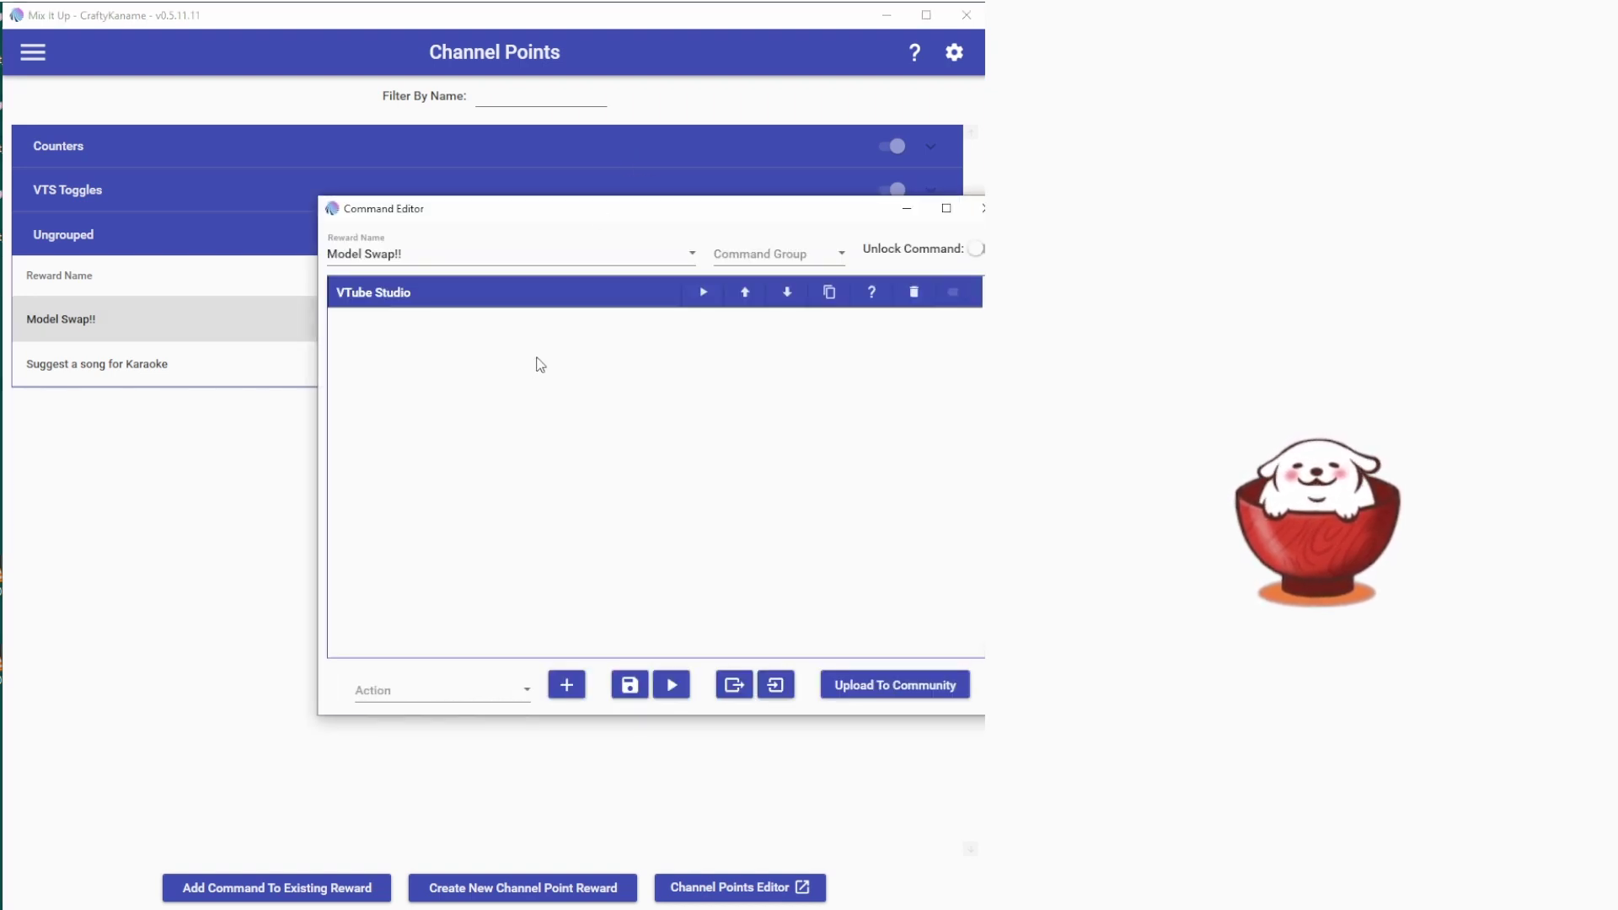
pyautogui.click(606, 305)
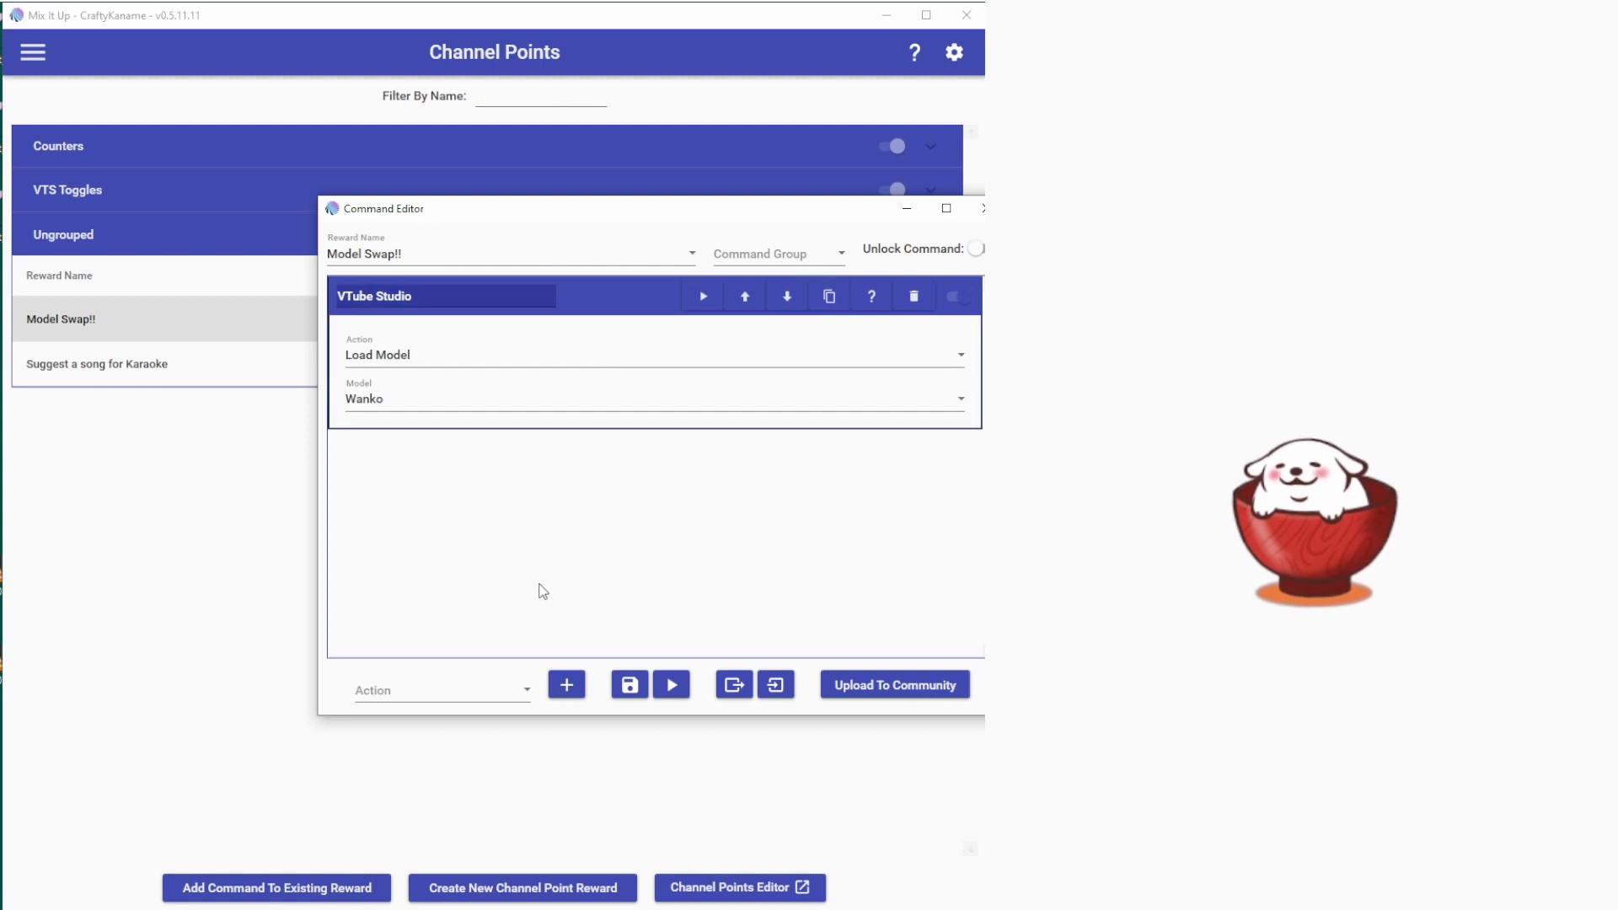
pyautogui.click(522, 689)
pyautogui.scroll(-5, 455, 573)
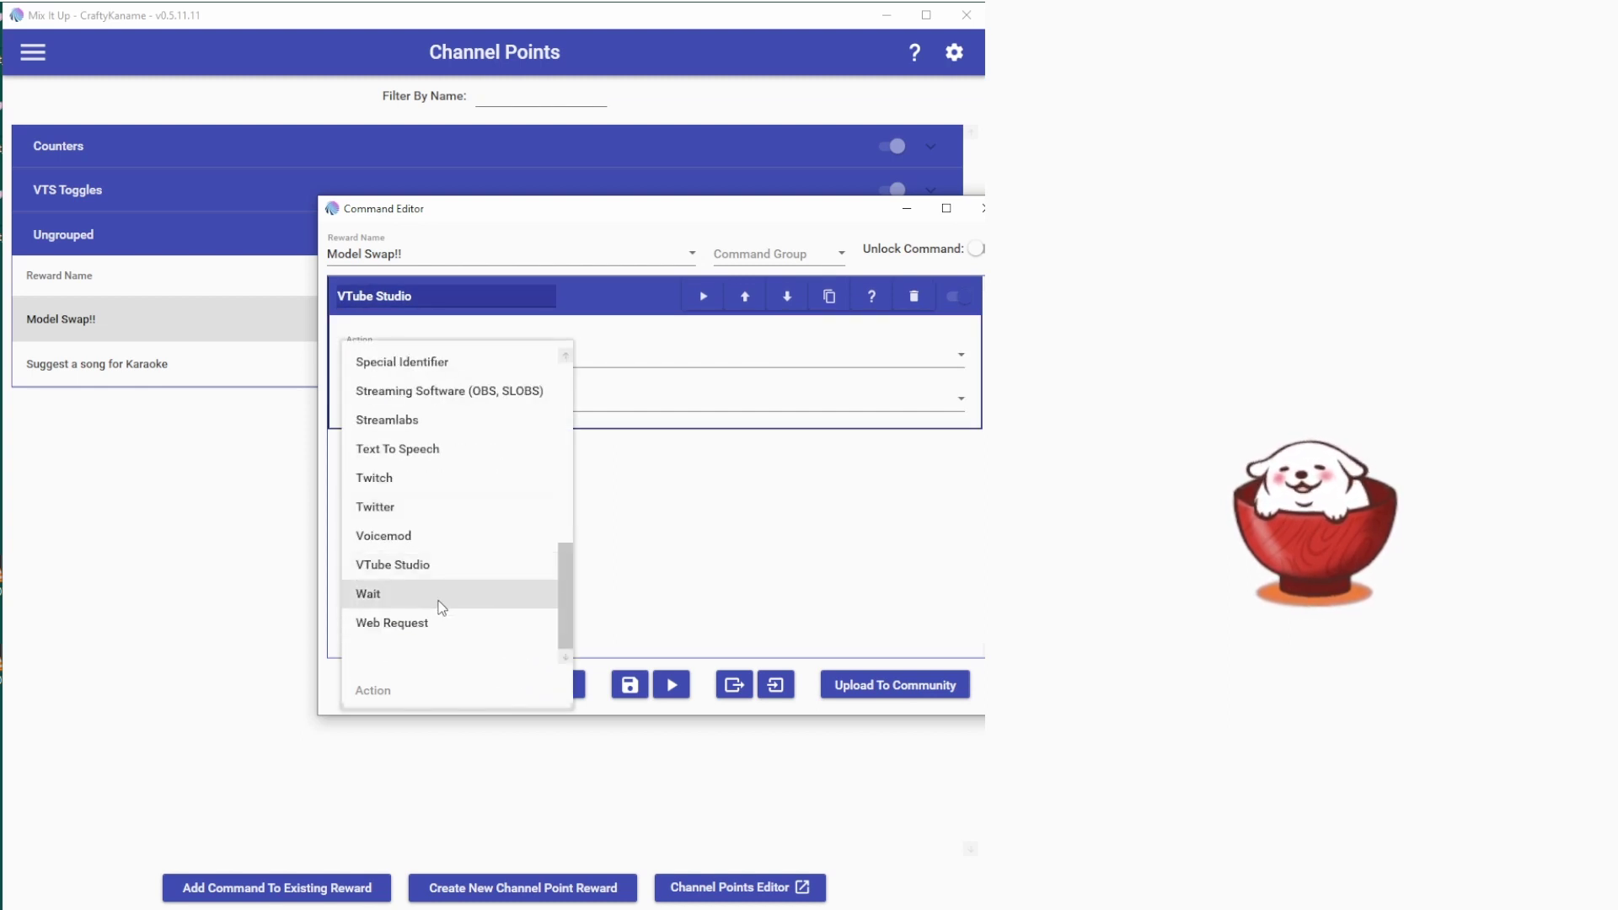
pyautogui.click(445, 600)
pyautogui.click(566, 684)
pyautogui.click(544, 516)
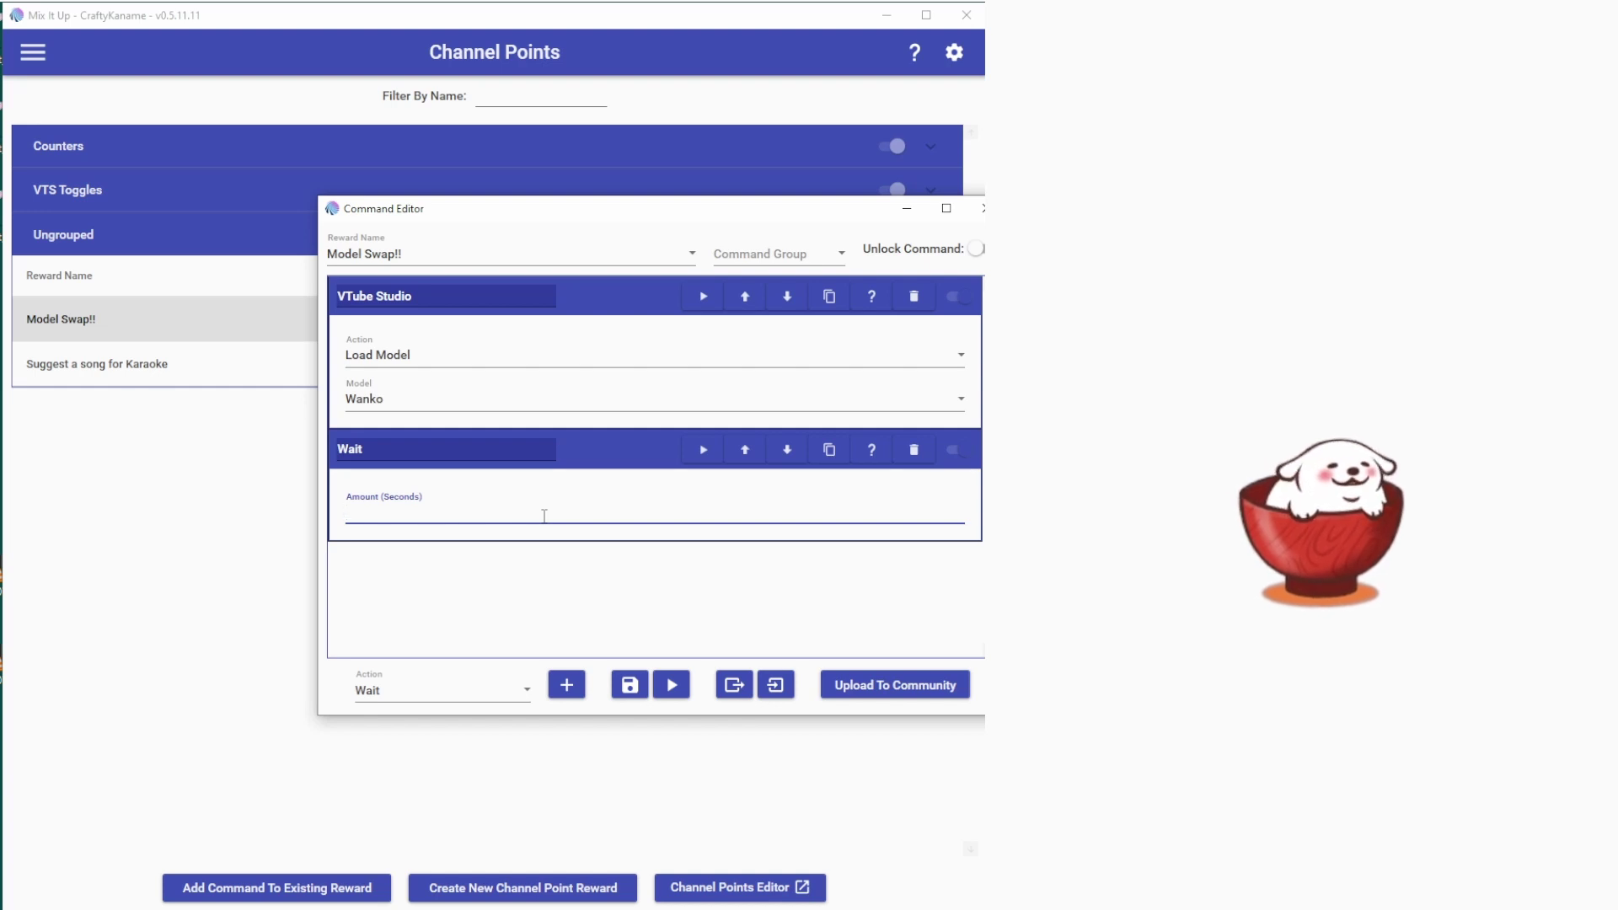
pyautogui.write('5')
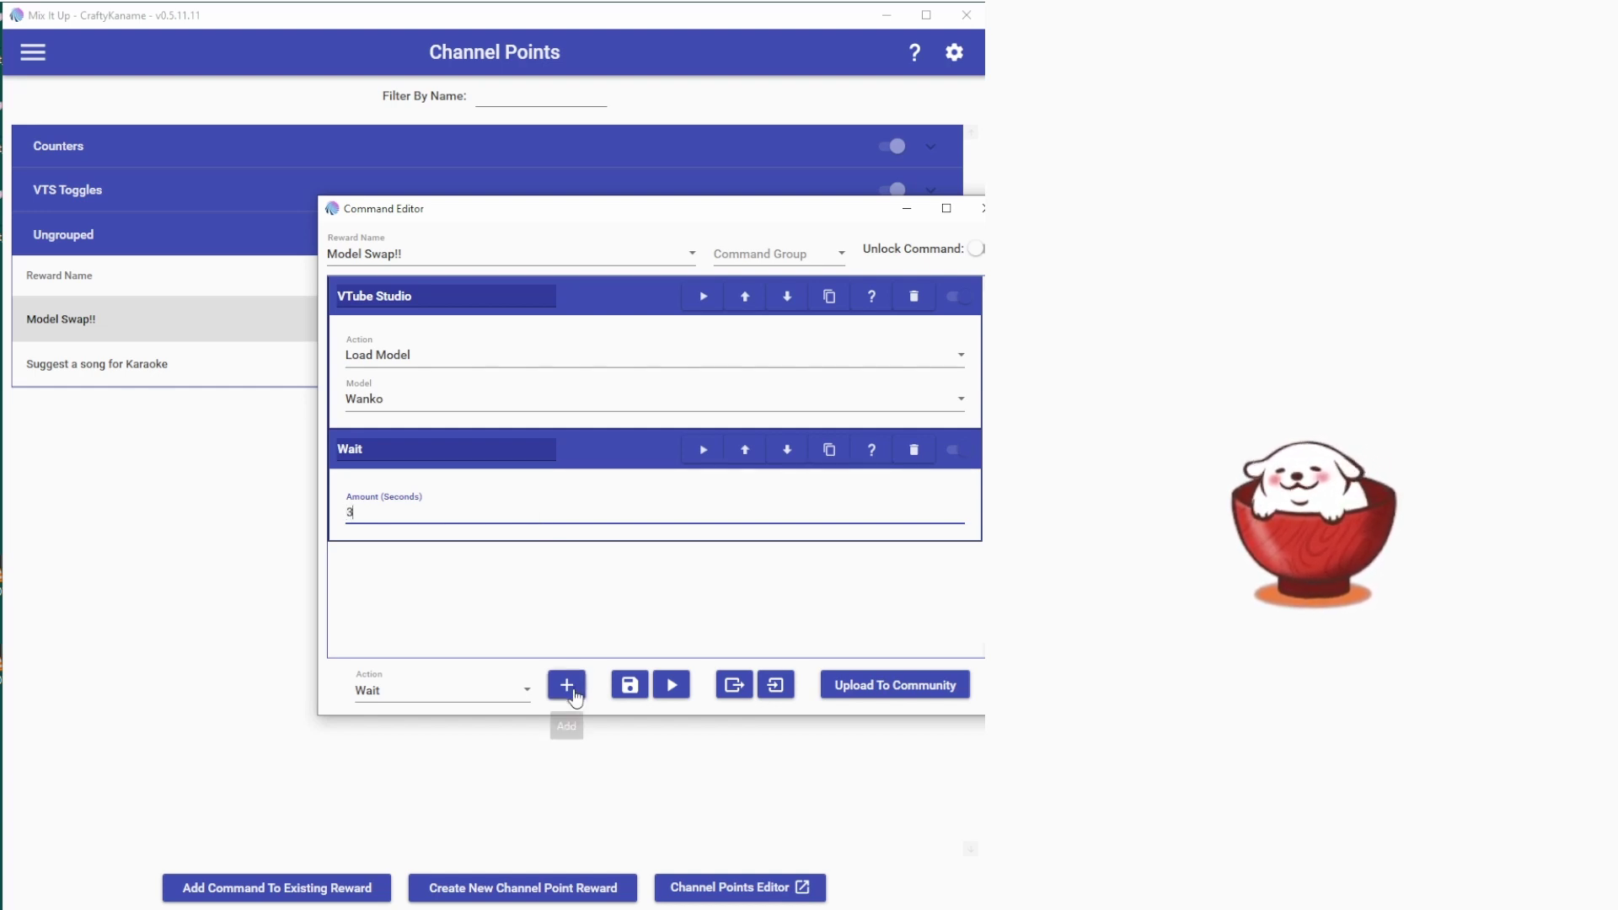
# - Add a second VTube Studio action that loads the Annika02_15 model after the wait, and save the command
pyautogui.click(526, 690)
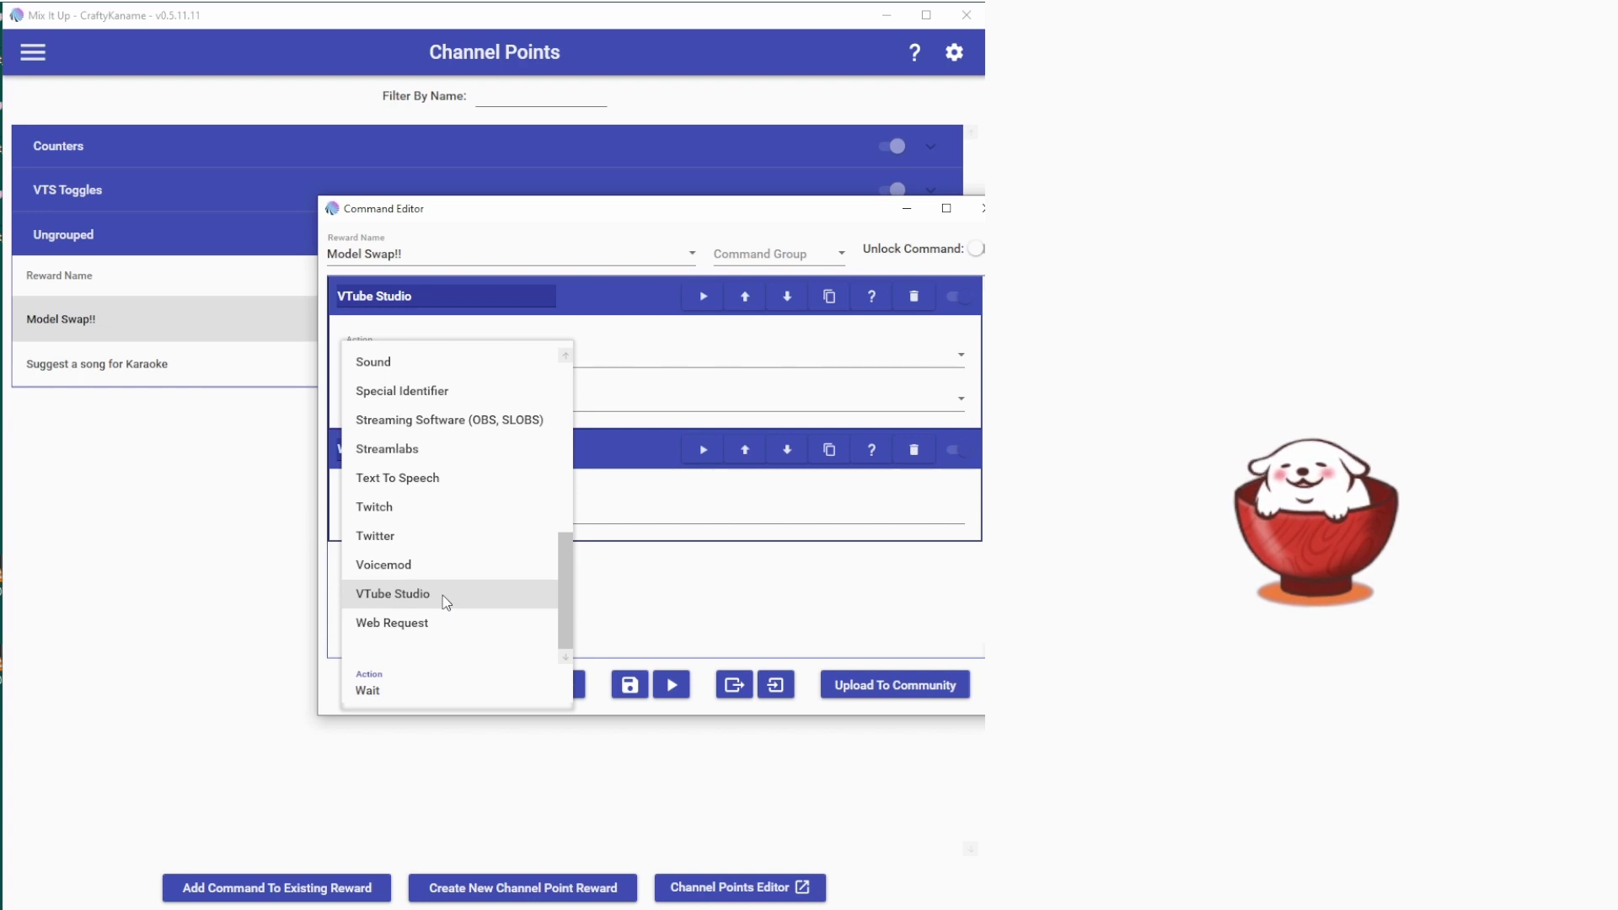
pyautogui.click(445, 598)
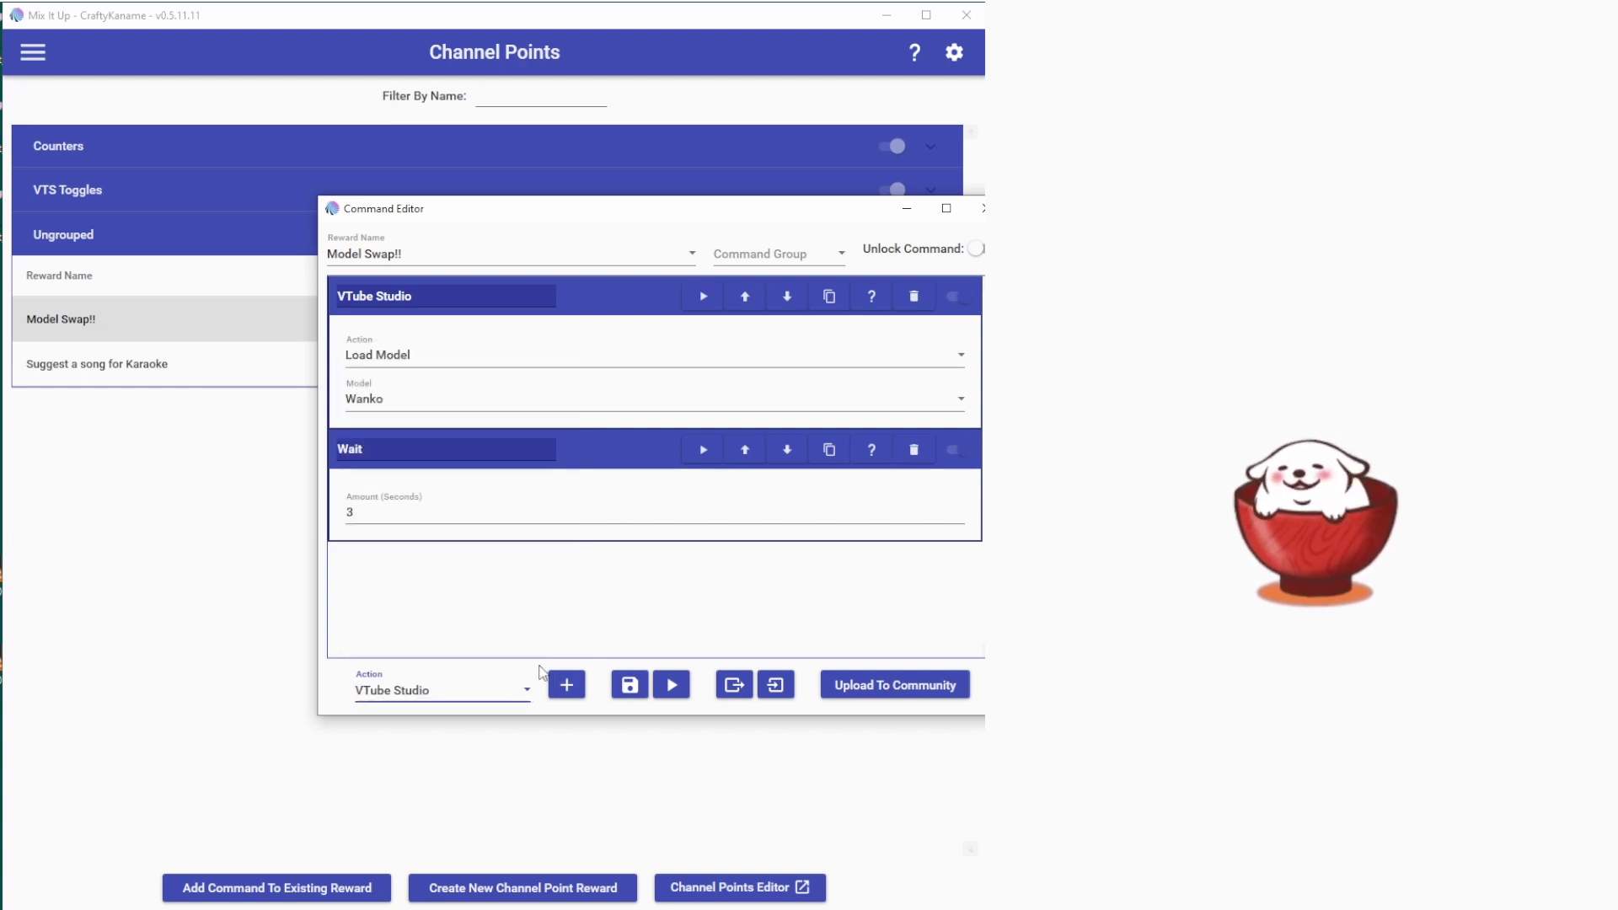
pyautogui.click(569, 686)
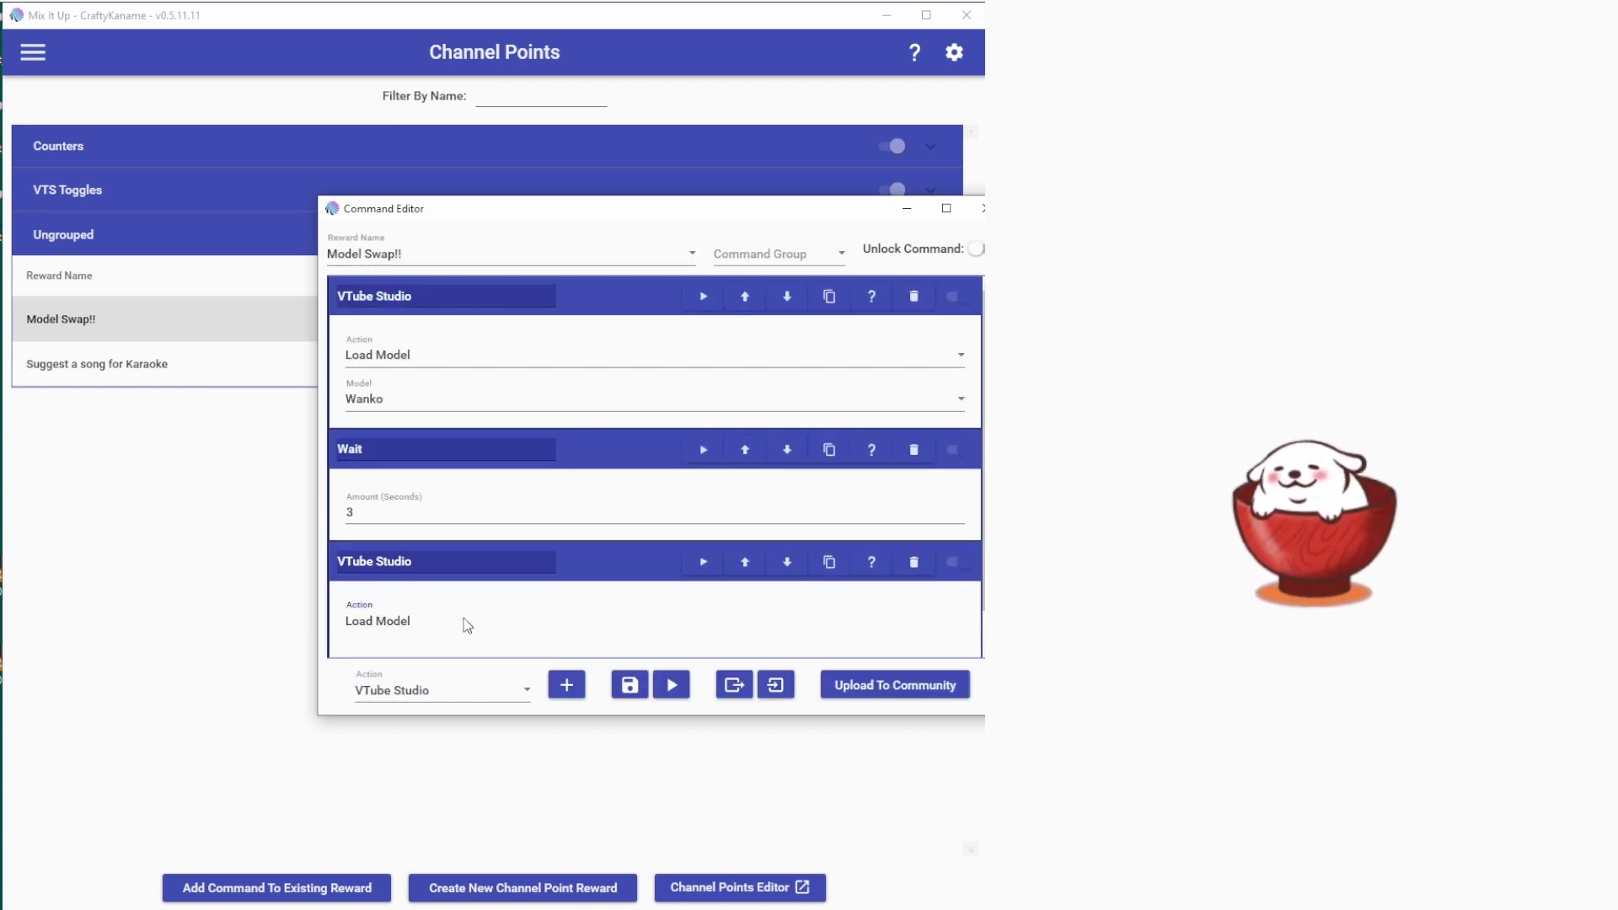
pyautogui.click(463, 618)
pyautogui.click(427, 622)
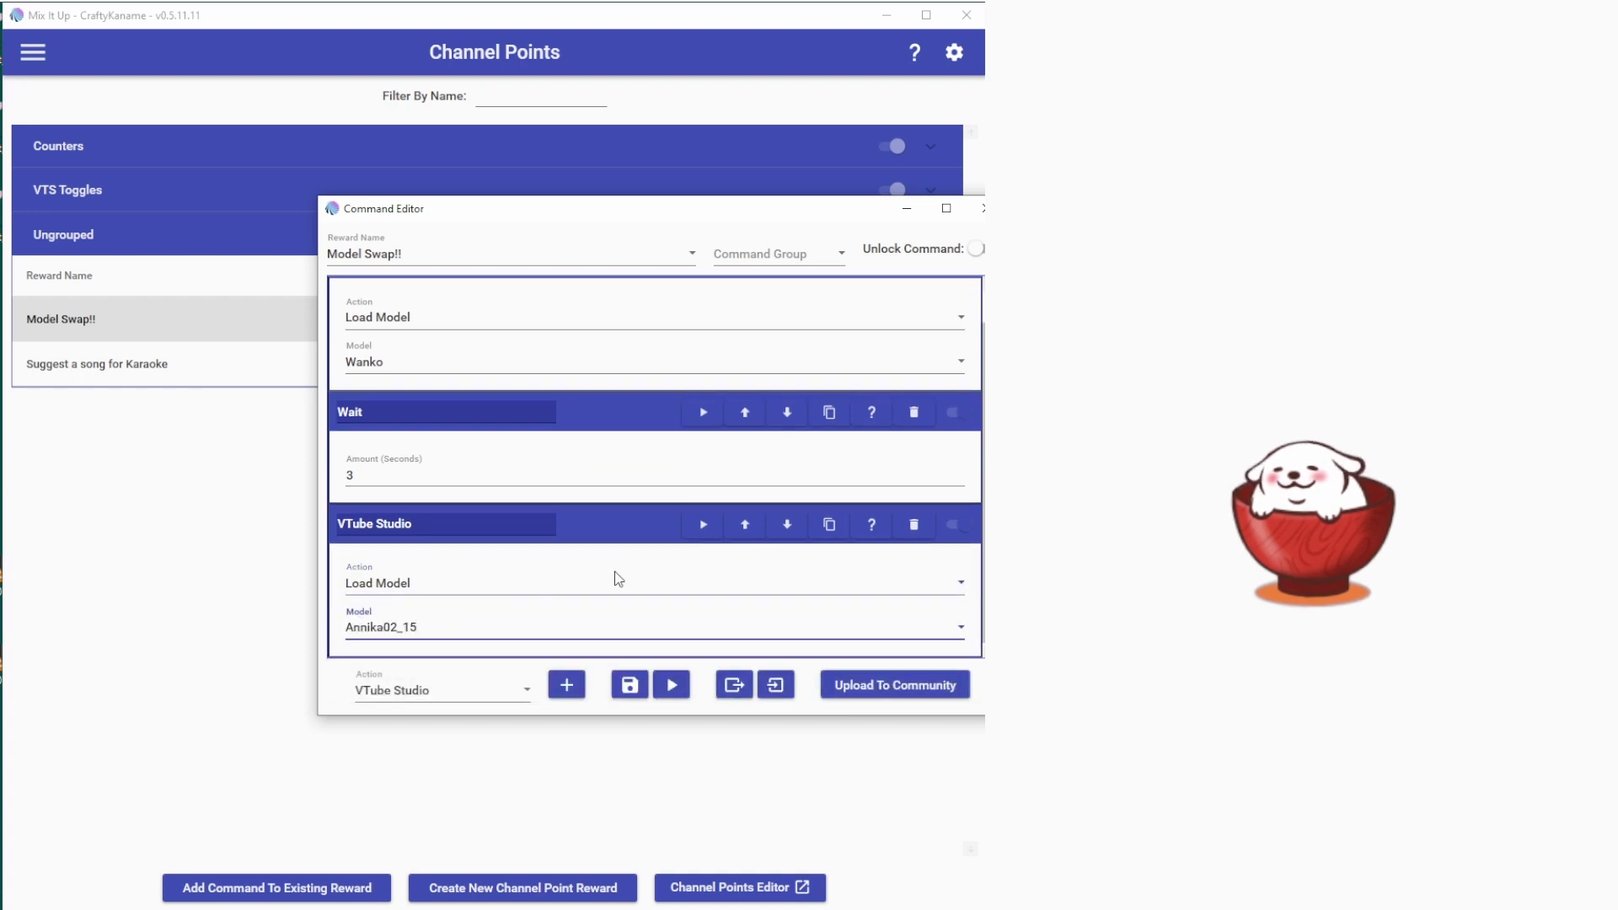
pyautogui.click(630, 685)
pyautogui.click(848, 318)
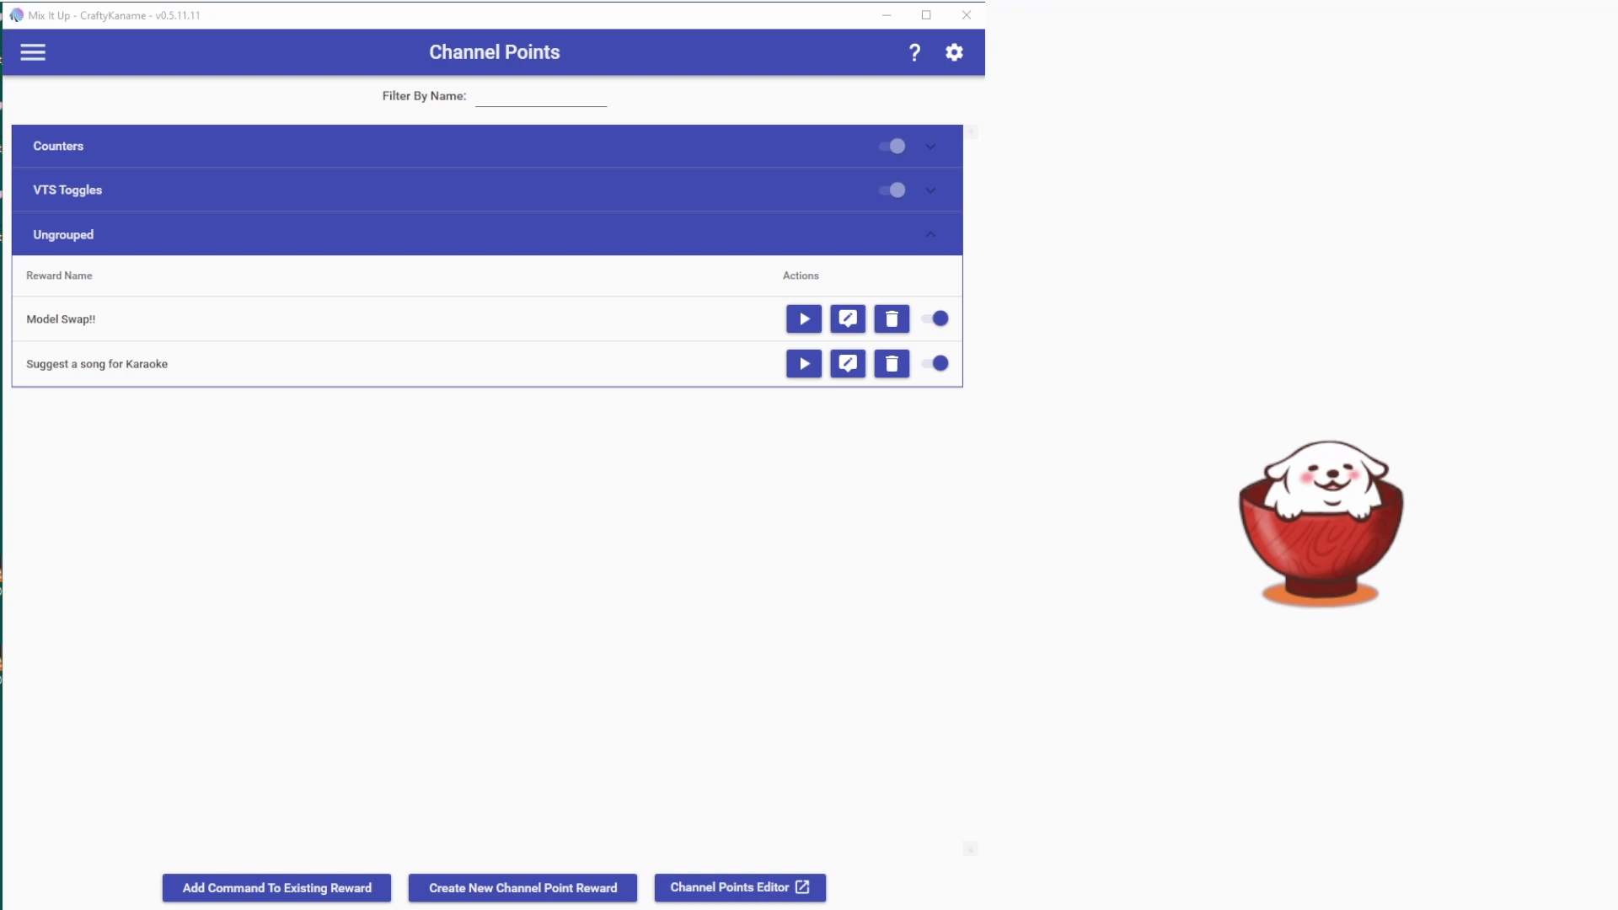